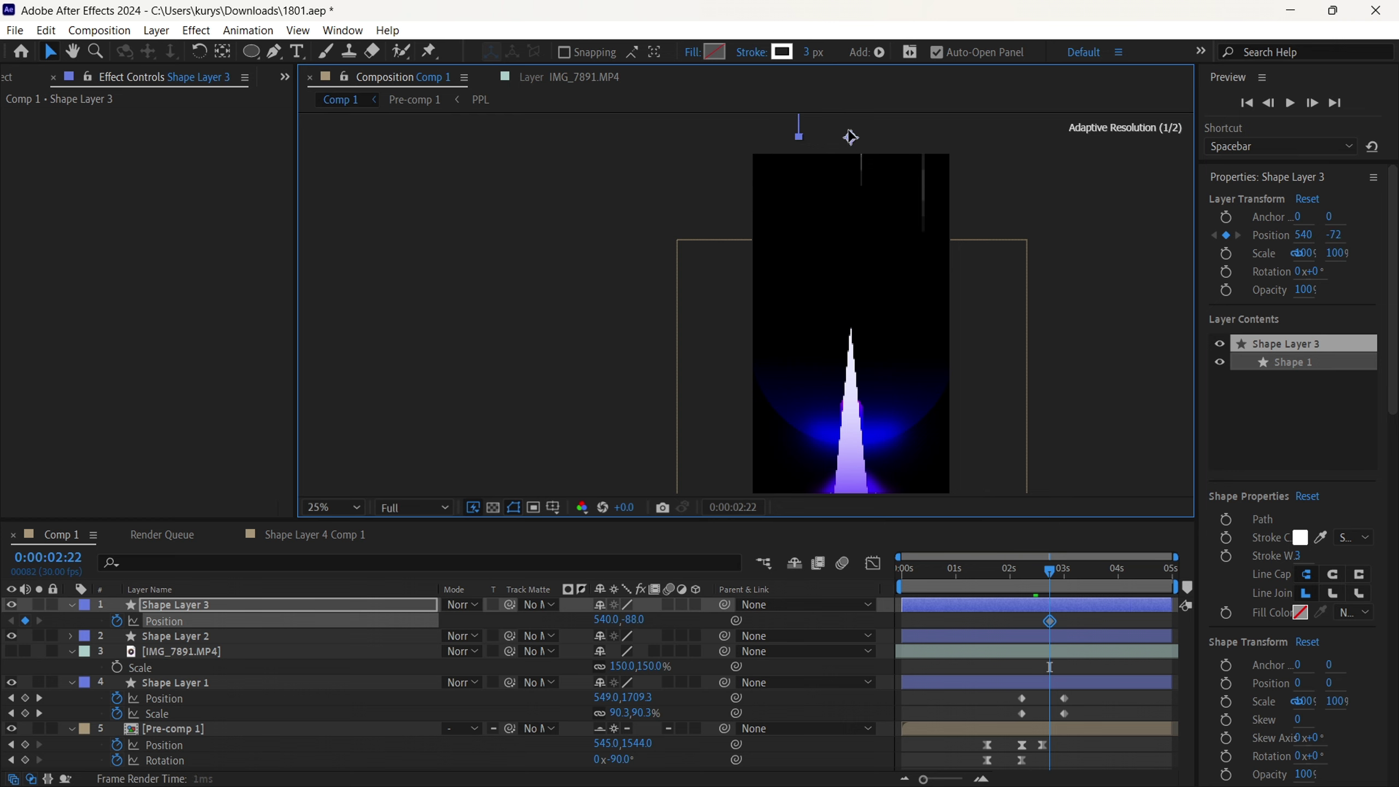
Step: Keyframe Shape Layer 3's position to travel from 540, -560 at 0:00:02:22 to below the frame at 0:00:03:07
{"action": "scroll", "coordinate": [768, 160], "scroll_direction": "down", "scroll_amount": 2}
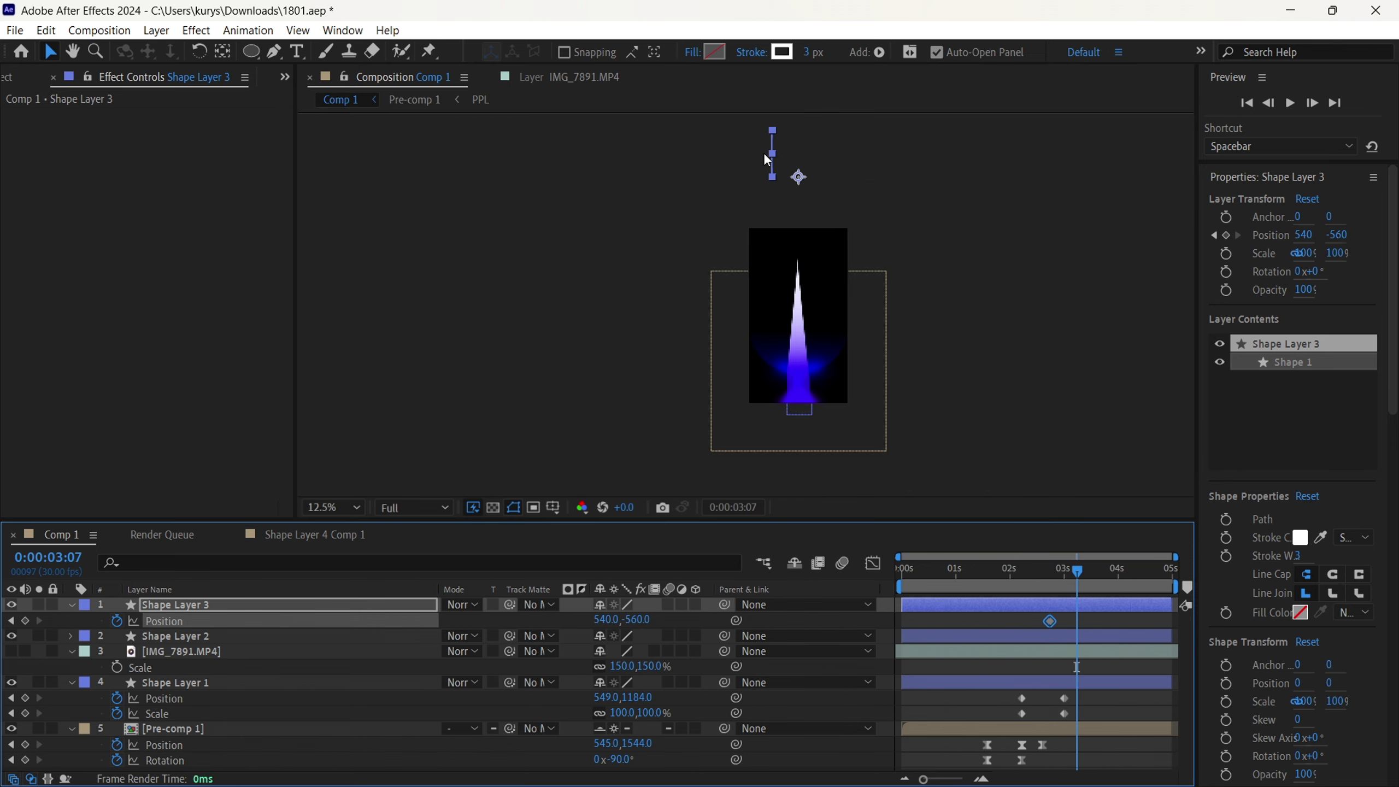
{"action": "left_click", "coordinate": [799, 178]}
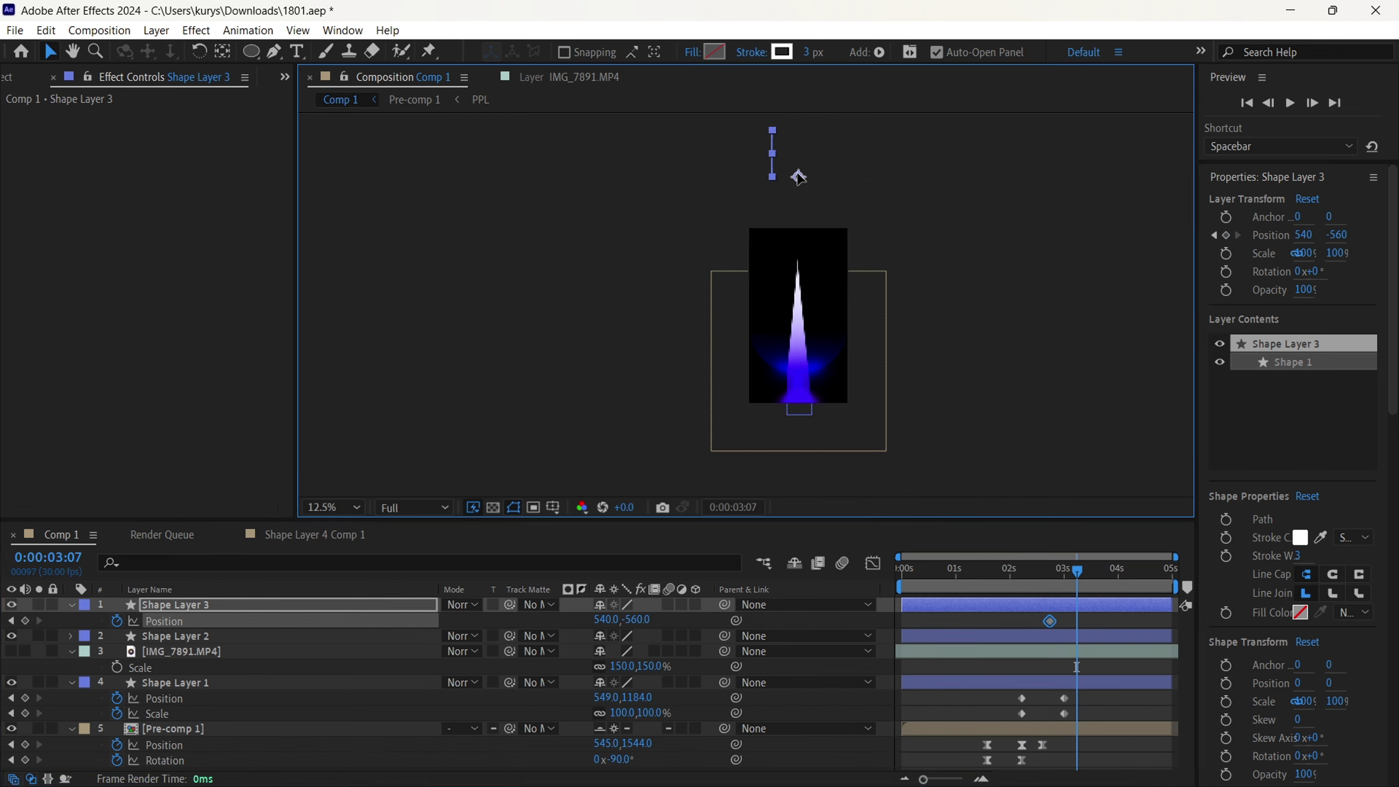
{"action": "left_click_drag", "start_coordinate": [810, 251], "coordinate": [819, 426]}
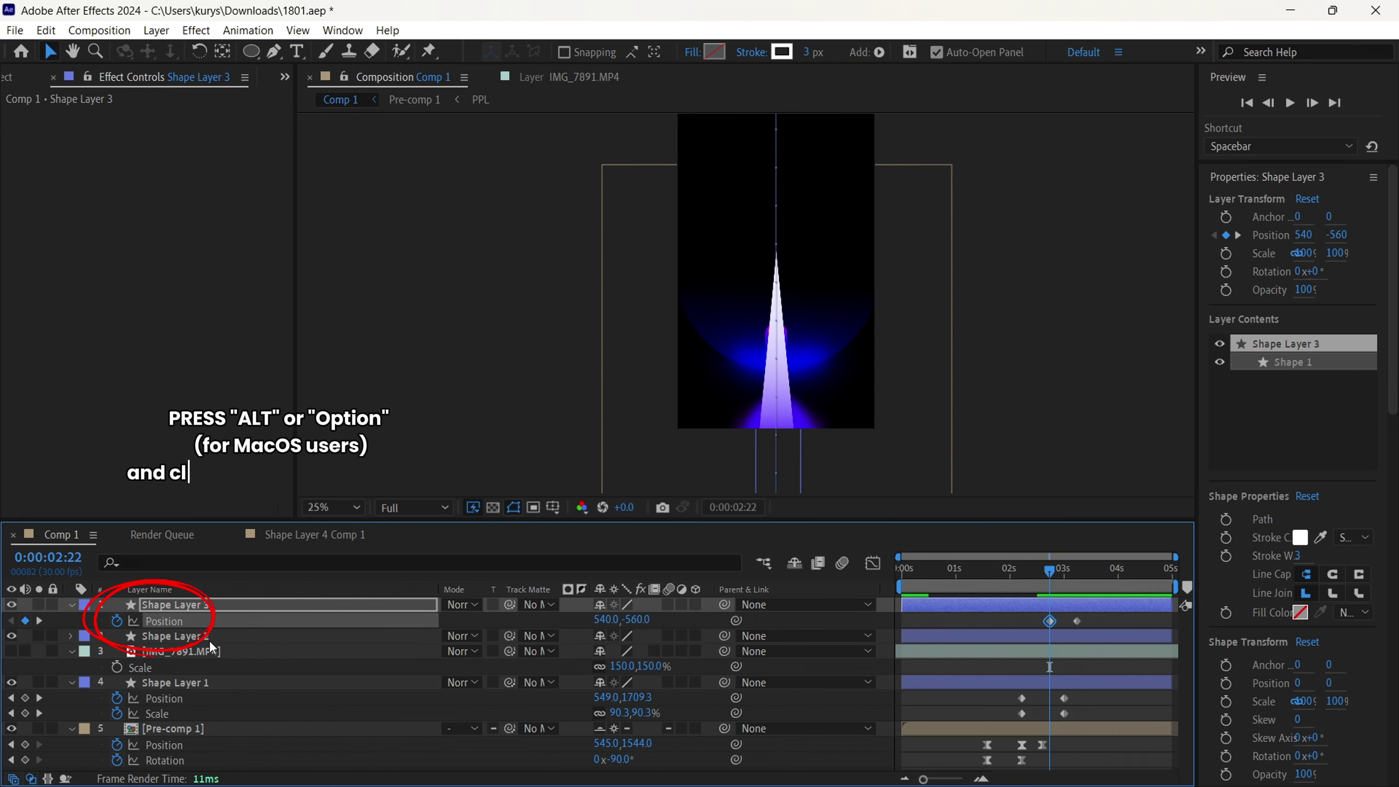
Step: Add the expression loopOut() to Shape Layer 3's Position and preview the looping line
{"action": "left_click", "coordinate": [117, 622], "text": "alt"}
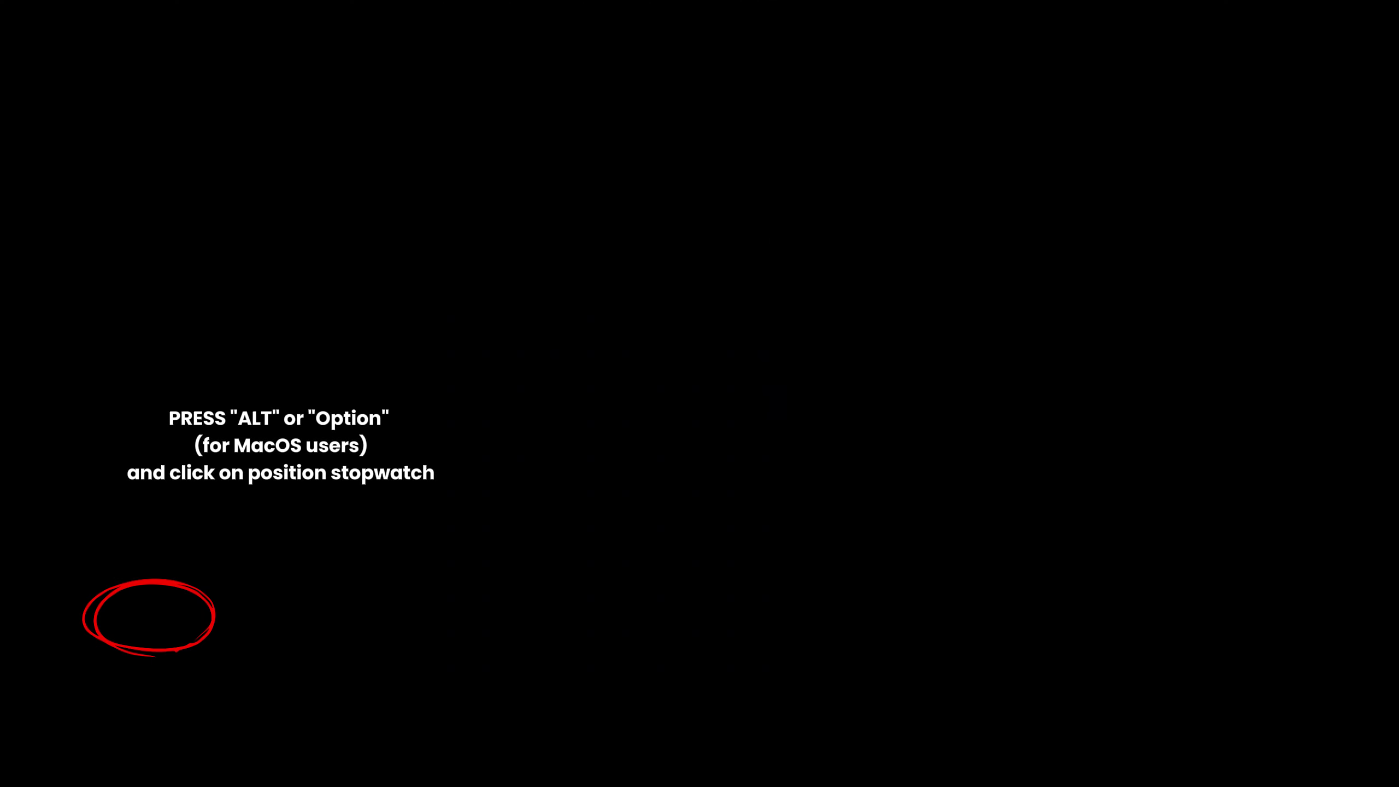
{"action": "type", "text": "loo"}
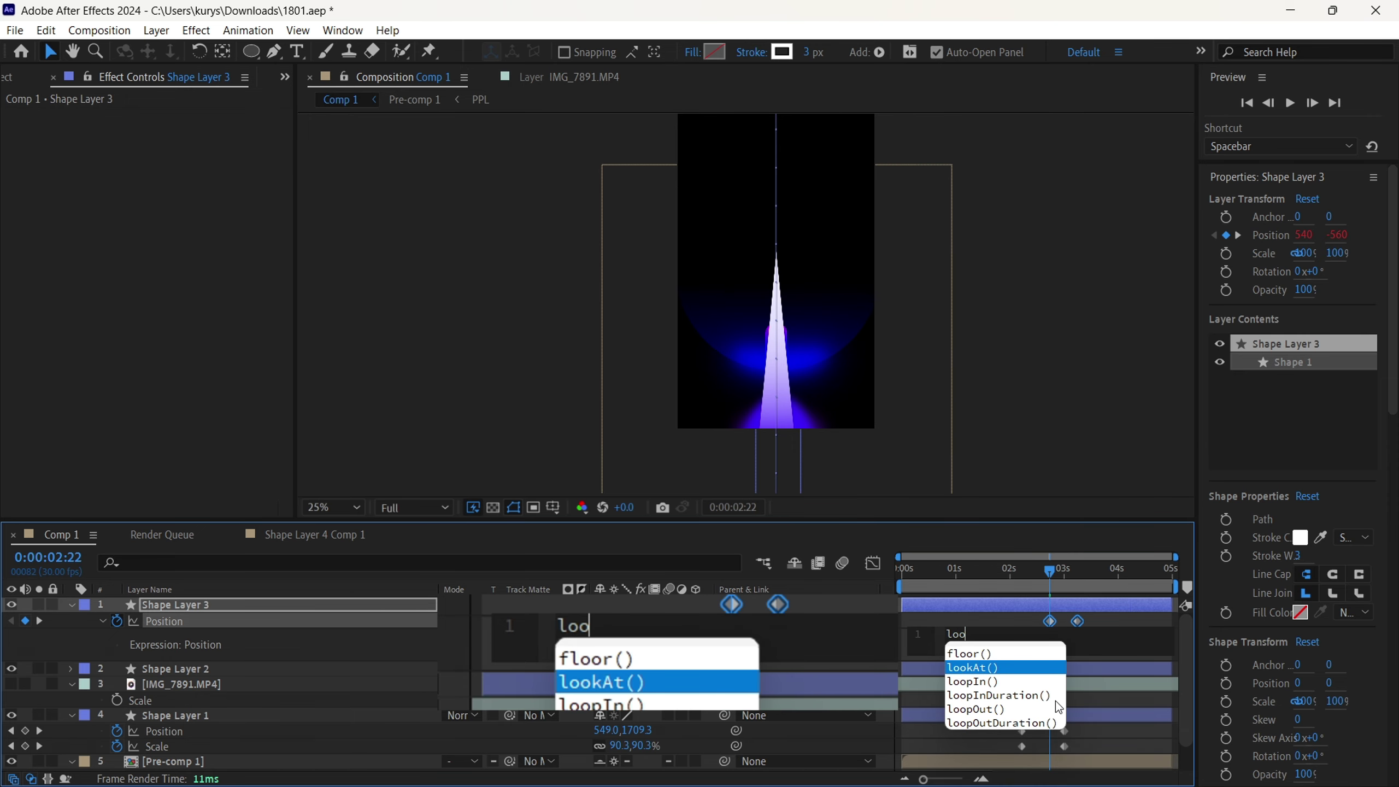
{"action": "double_click", "coordinate": [983, 711]}
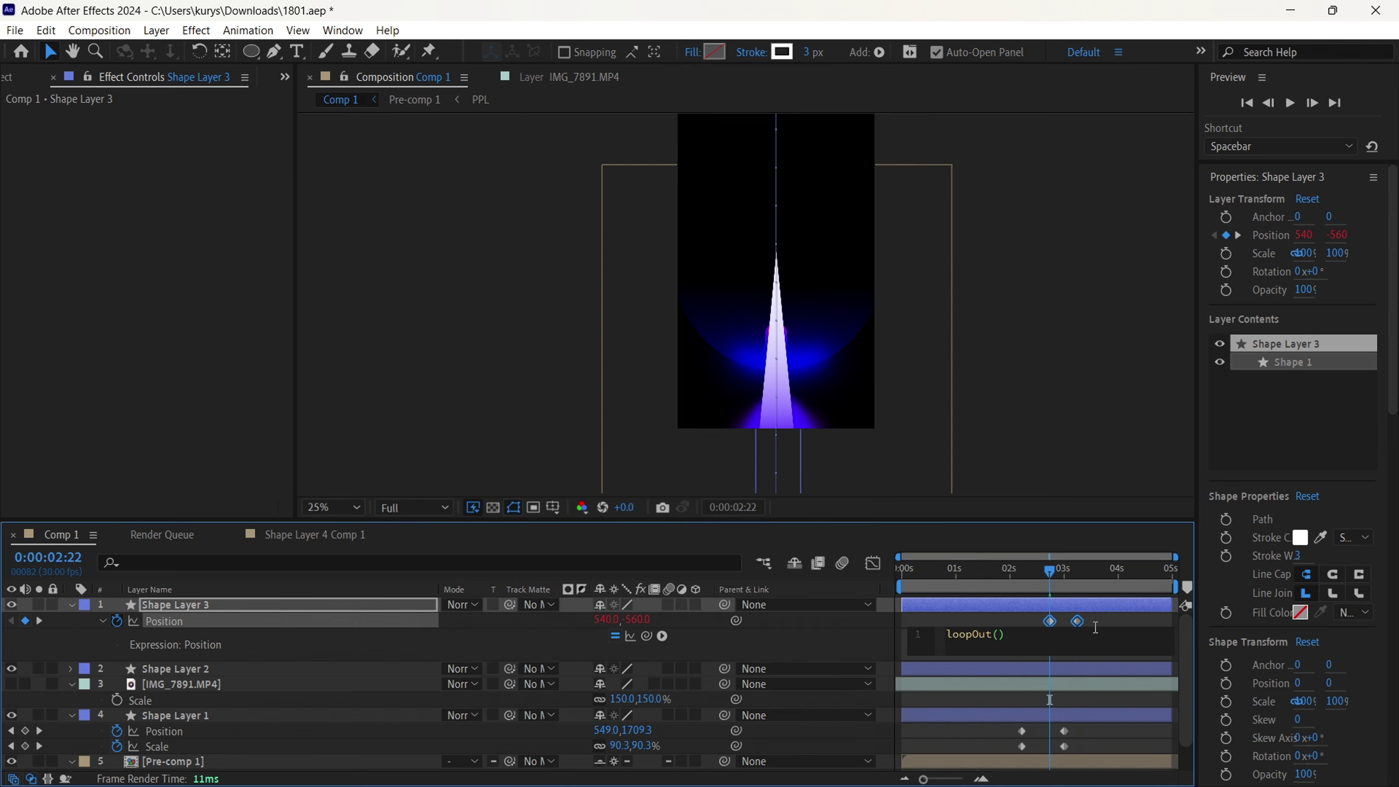
{"action": "left_click", "coordinate": [1098, 623]}
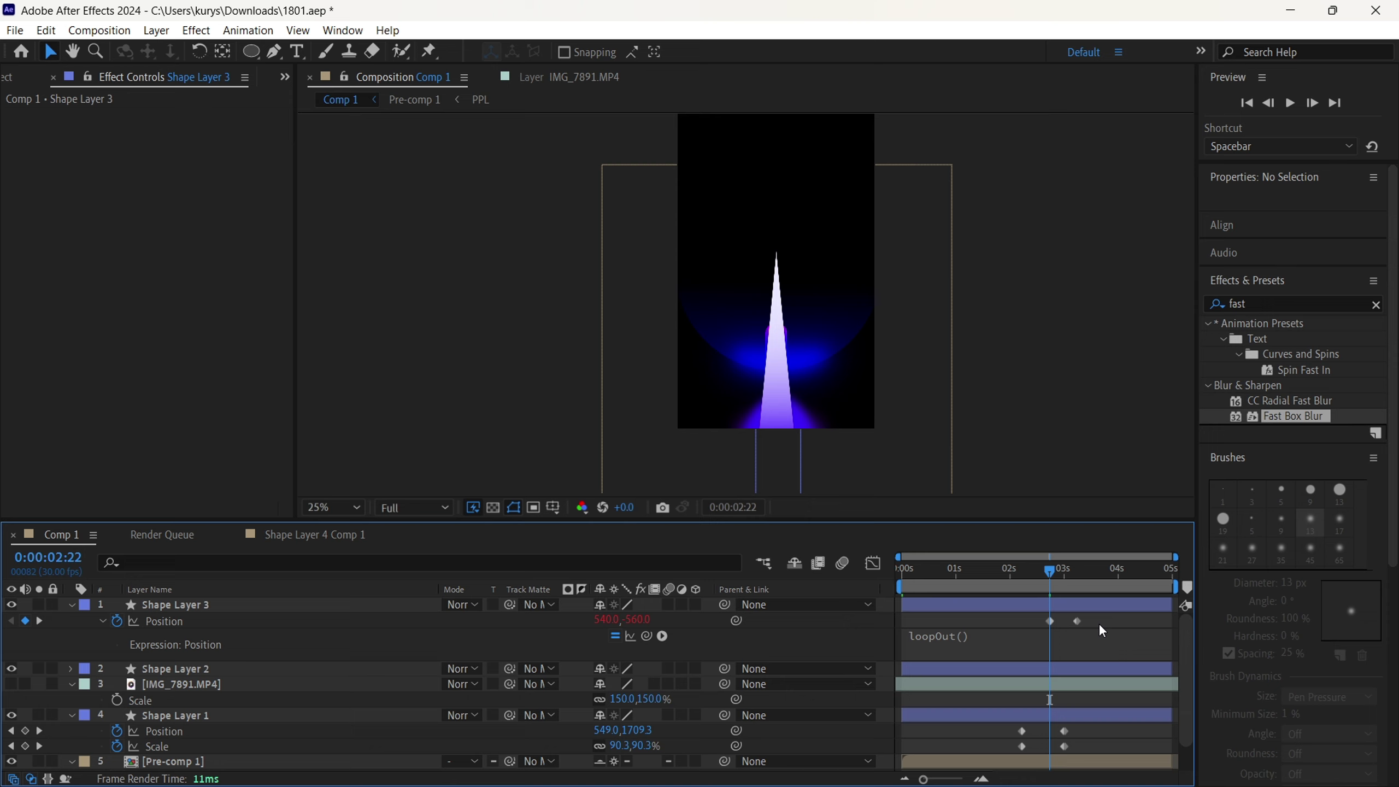
{"action": "key", "text": "space"}
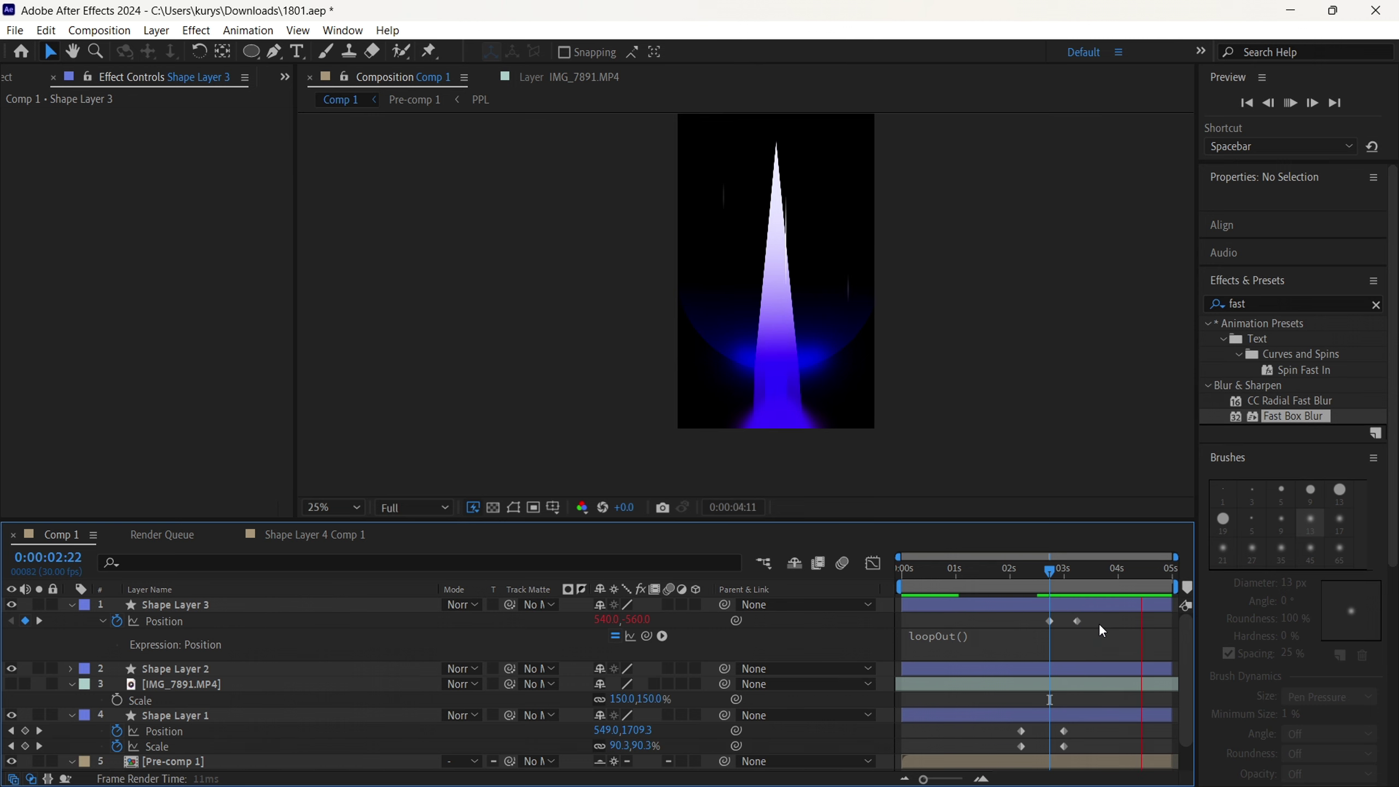
Step: Pre-compose Shape Layer 3 as Shape Layer 3 Comp 1, moving all attributes into the new composition
{"action": "right_click", "coordinate": [1108, 617]}
{"action": "left_click", "coordinate": [1178, 492]}
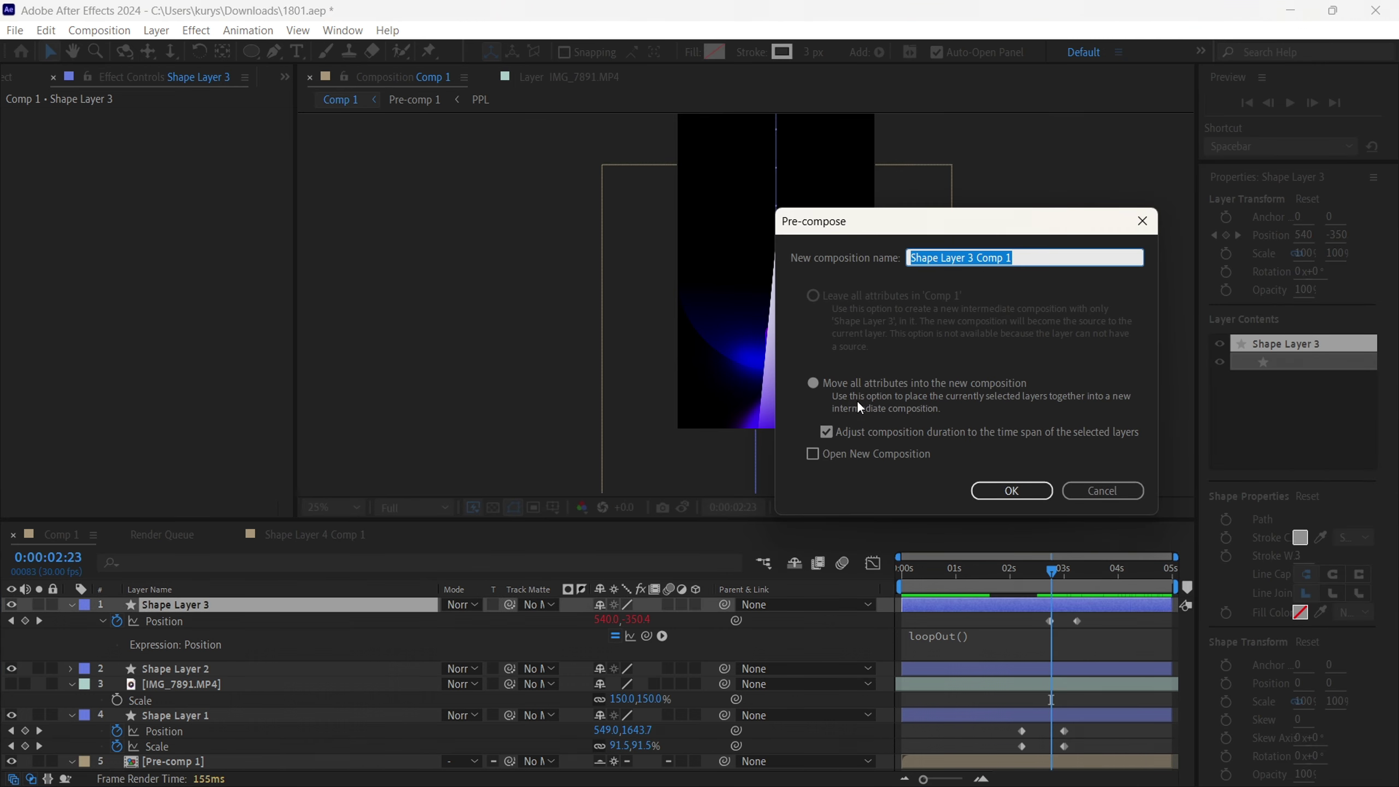
{"action": "left_click", "coordinate": [1003, 491]}
Step: Duplicate Shape Layer 3 Comp 1 twice, moving the first copy to position 384, 960 and starting each copy slightly later in time
{"action": "key", "text": "ctrl+d"}
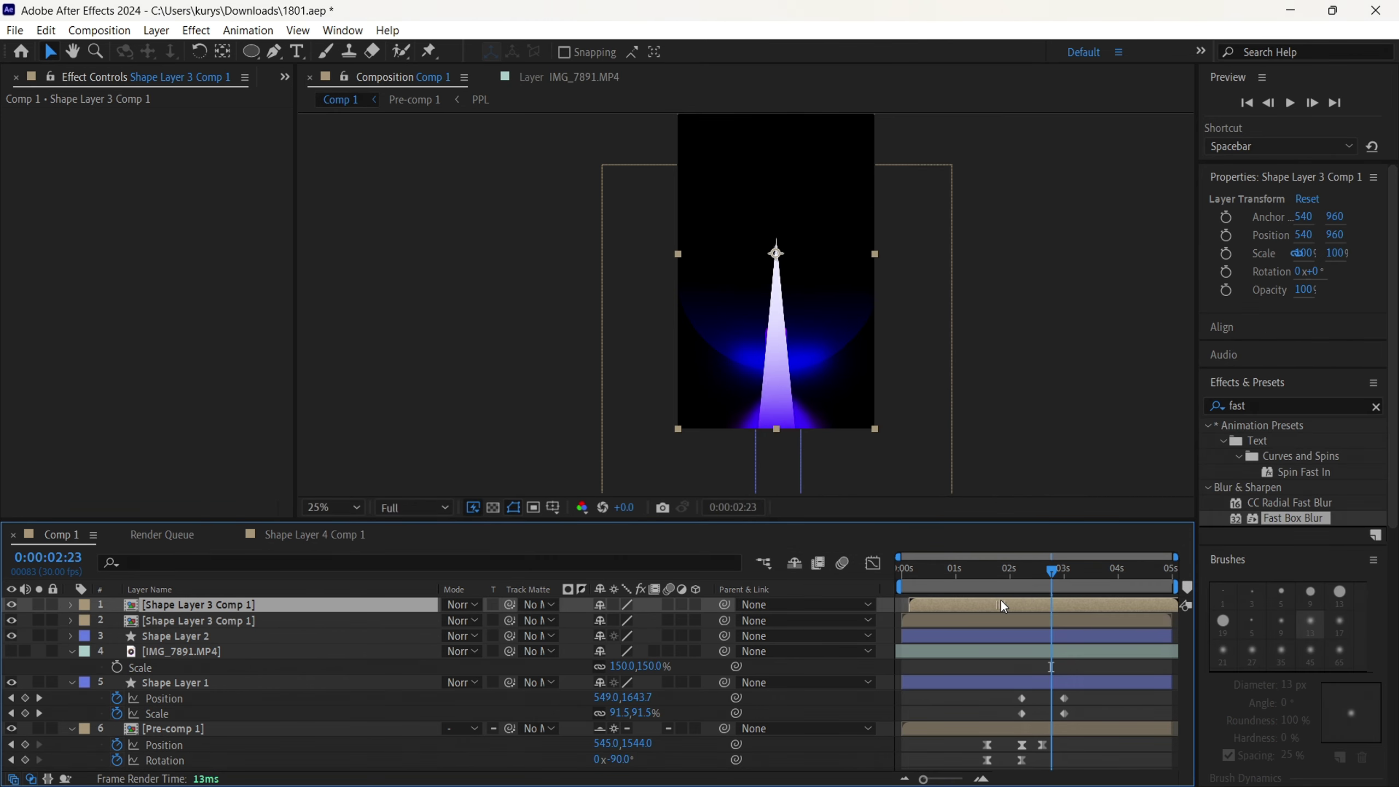
{"action": "left_click_drag", "start_coordinate": [824, 398], "coordinate": [795, 398]}
{"action": "key", "text": "ctrl+d"}
{"action": "left_click_drag", "start_coordinate": [1006, 606], "coordinate": [1015, 604]}
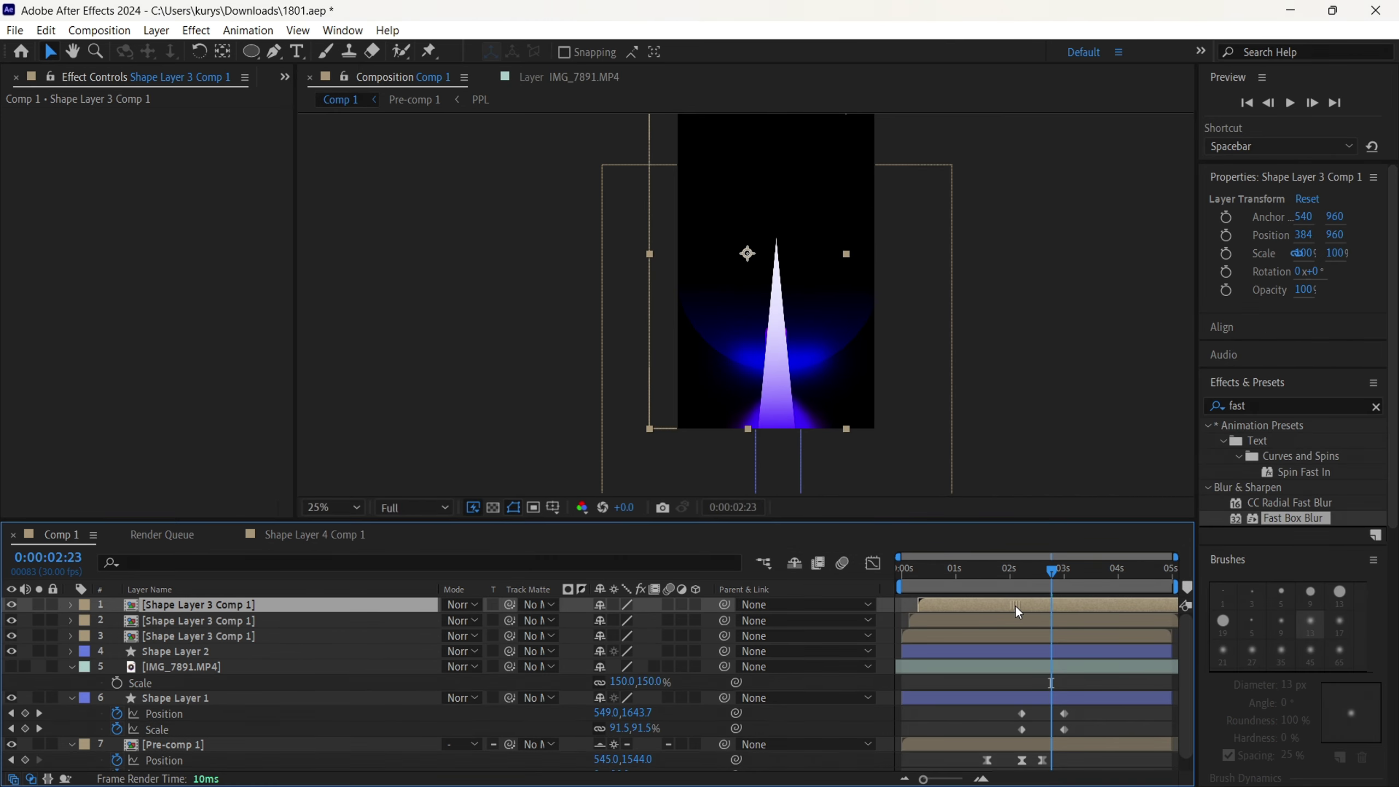
{"action": "left_click", "coordinate": [1012, 573]}
{"action": "key", "text": "space"}
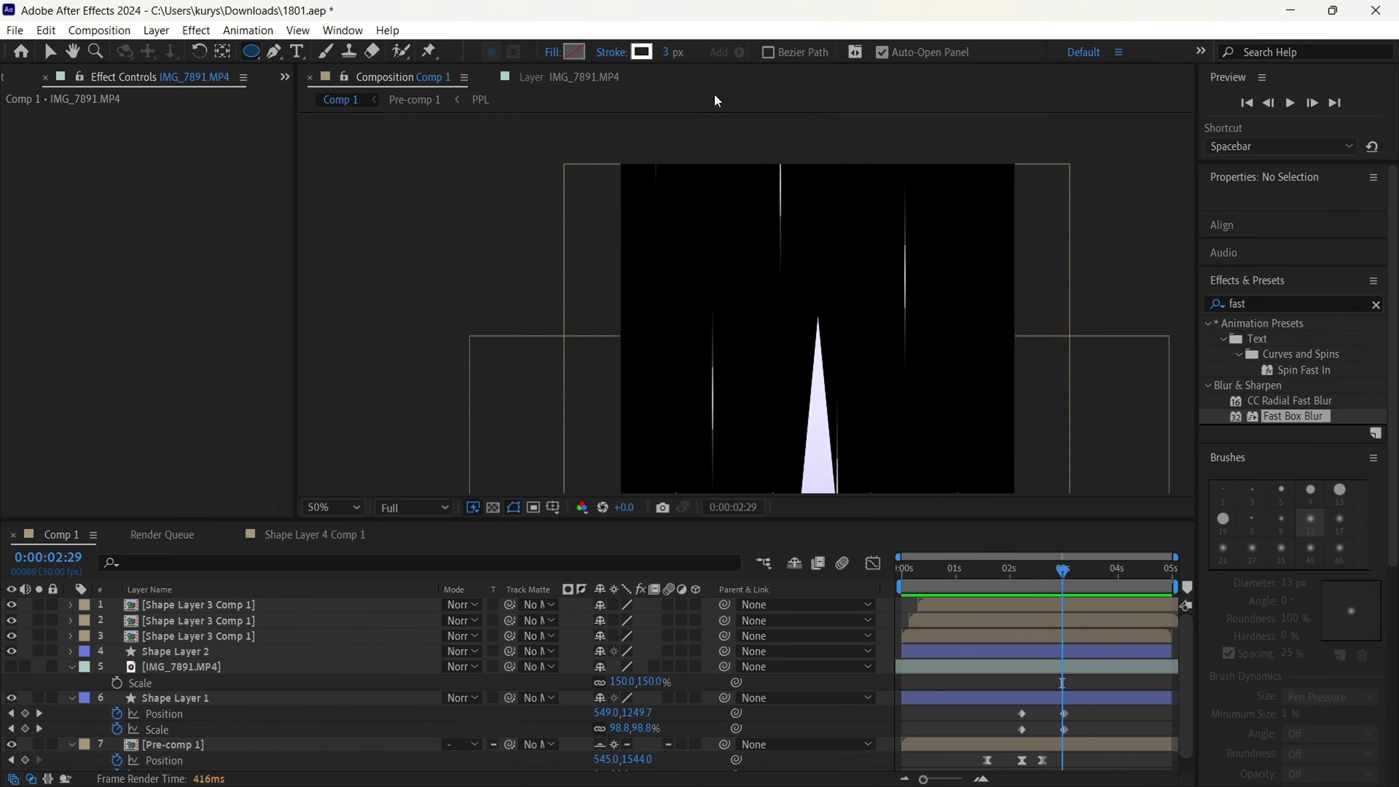
Step: Draw a small white circle at the cone's tip and apply Fast Box Blur to it with a blur radius of 14
{"action": "left_click_drag", "start_coordinate": [808, 300], "coordinate": [846, 339]}
{"action": "key", "text": "v"}
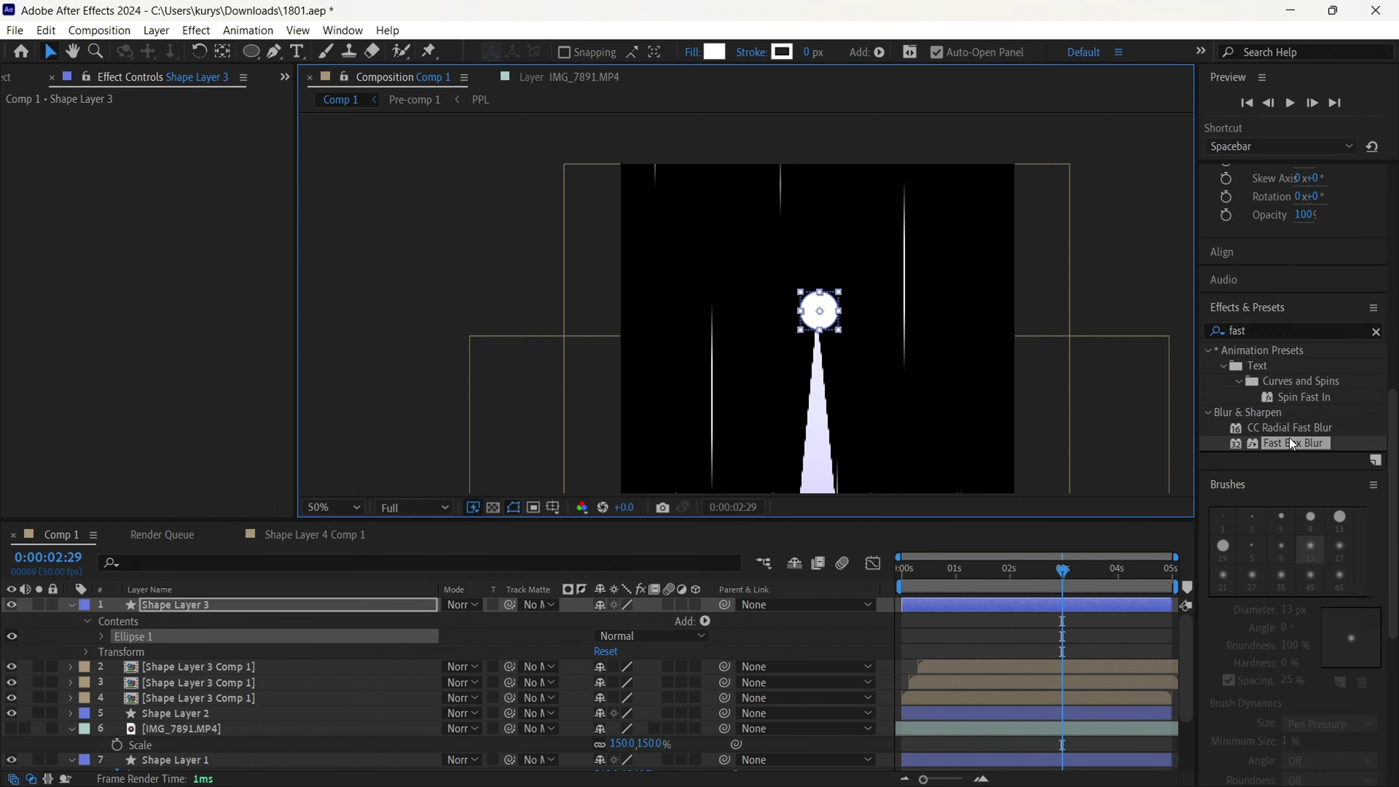
{"action": "double_click", "coordinate": [1293, 443]}
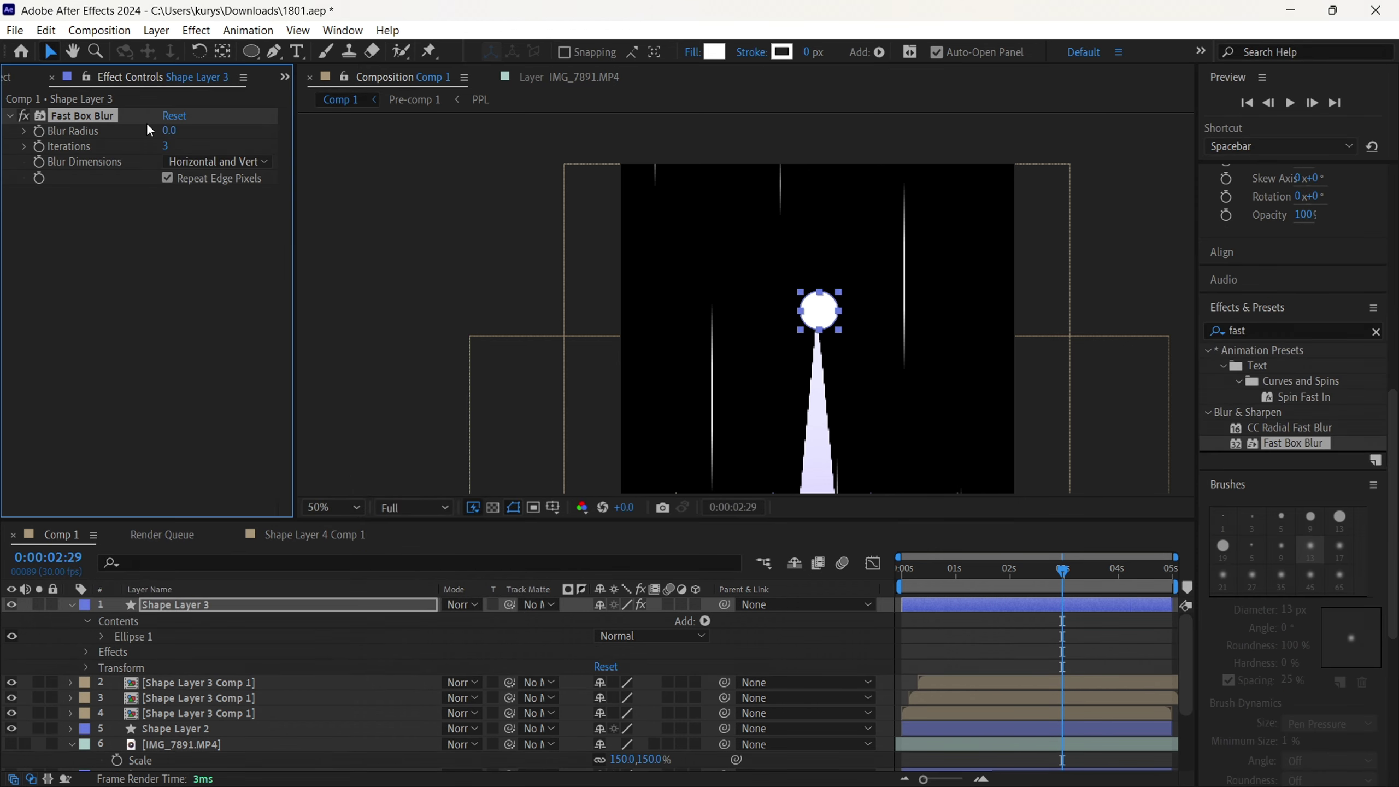
{"action": "left_click_drag", "start_coordinate": [171, 131], "coordinate": [194, 141]}
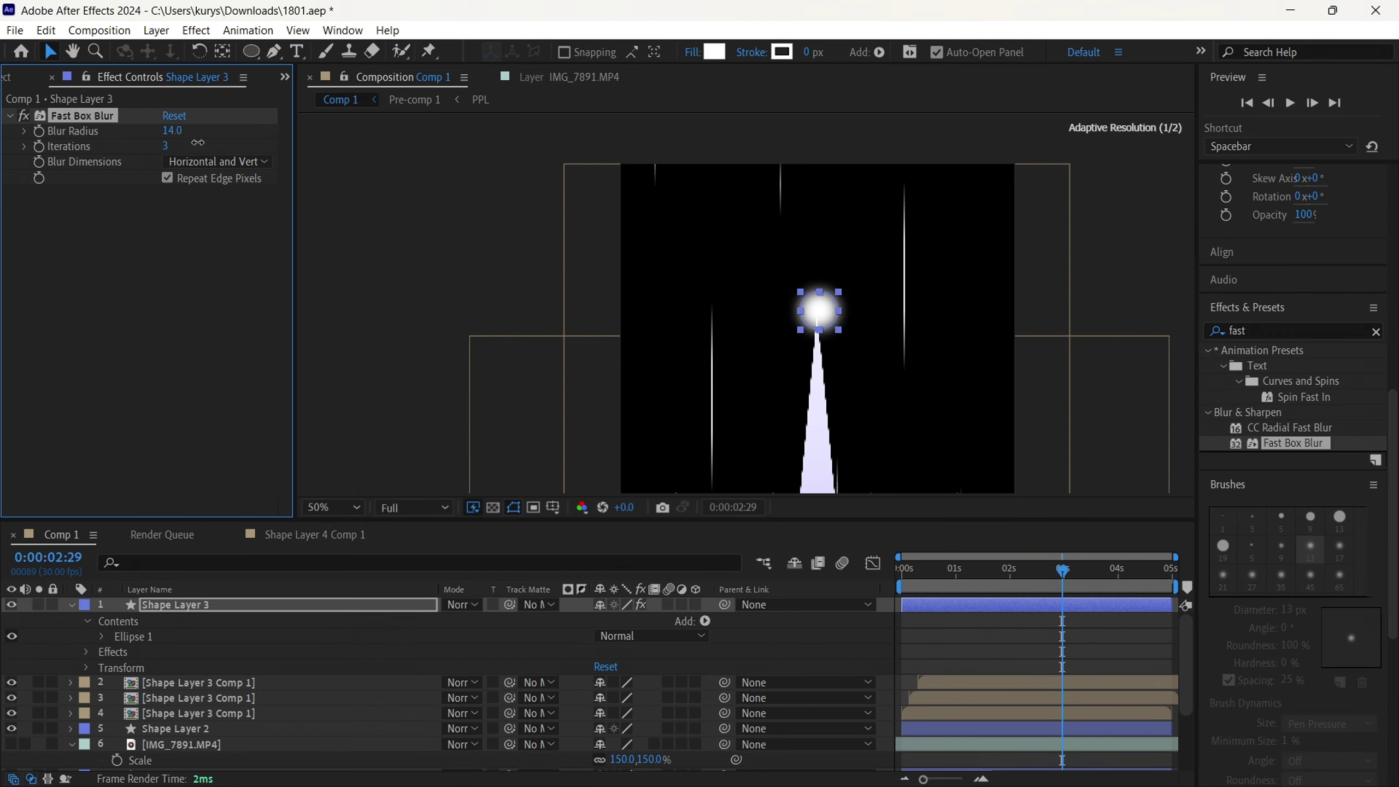
{"action": "left_click", "coordinate": [828, 310]}
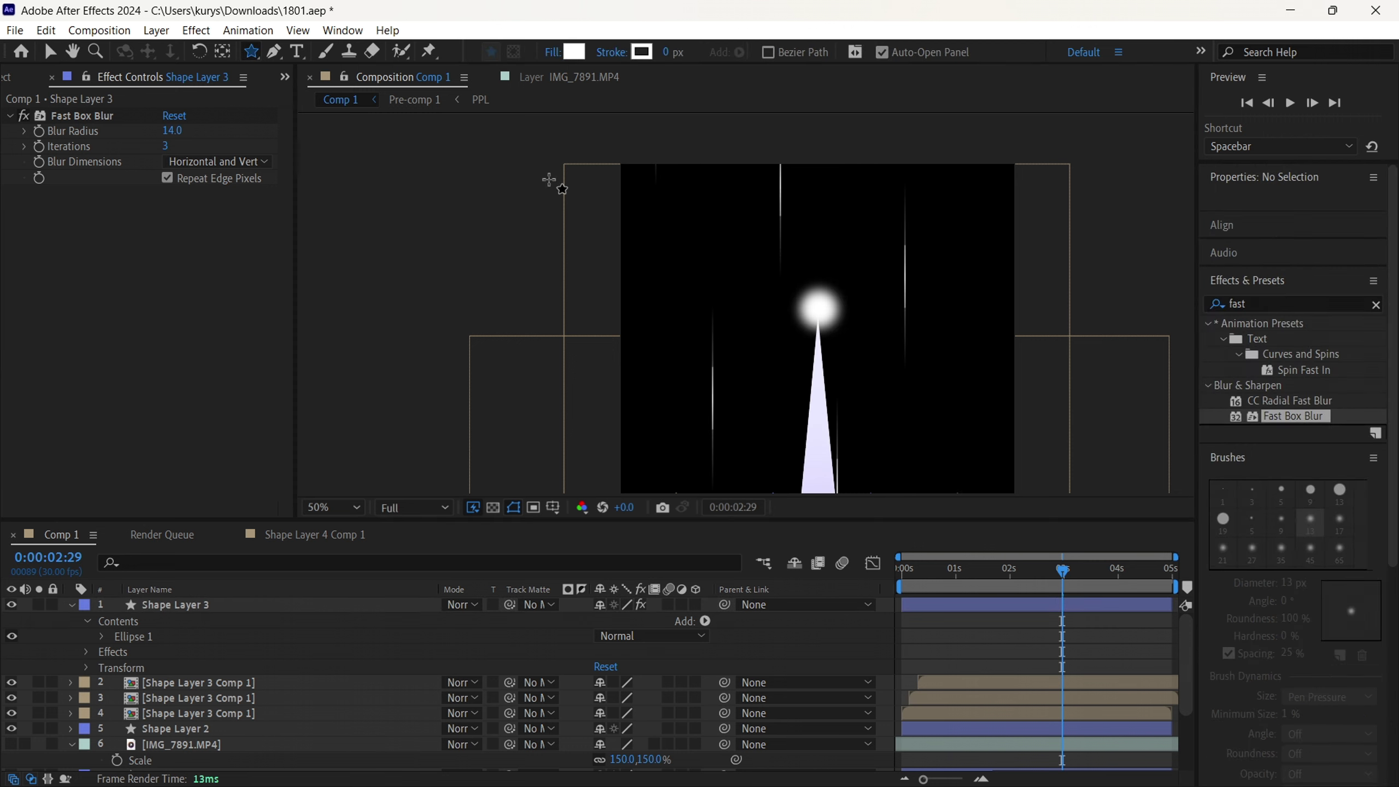
Step: Draw a white star beside the blurred circle and set its polystar path to 4 points and an inner radius of 11.2
{"action": "mouse_move", "coordinate": [677, 228]}
{"action": "left_mouse_down"}
{"action": "mouse_move", "coordinate": [703, 263]}
{"action": "mouse_move", "coordinate": [744, 265]}
{"action": "left_mouse_up"}
{"action": "key", "text": "v"}
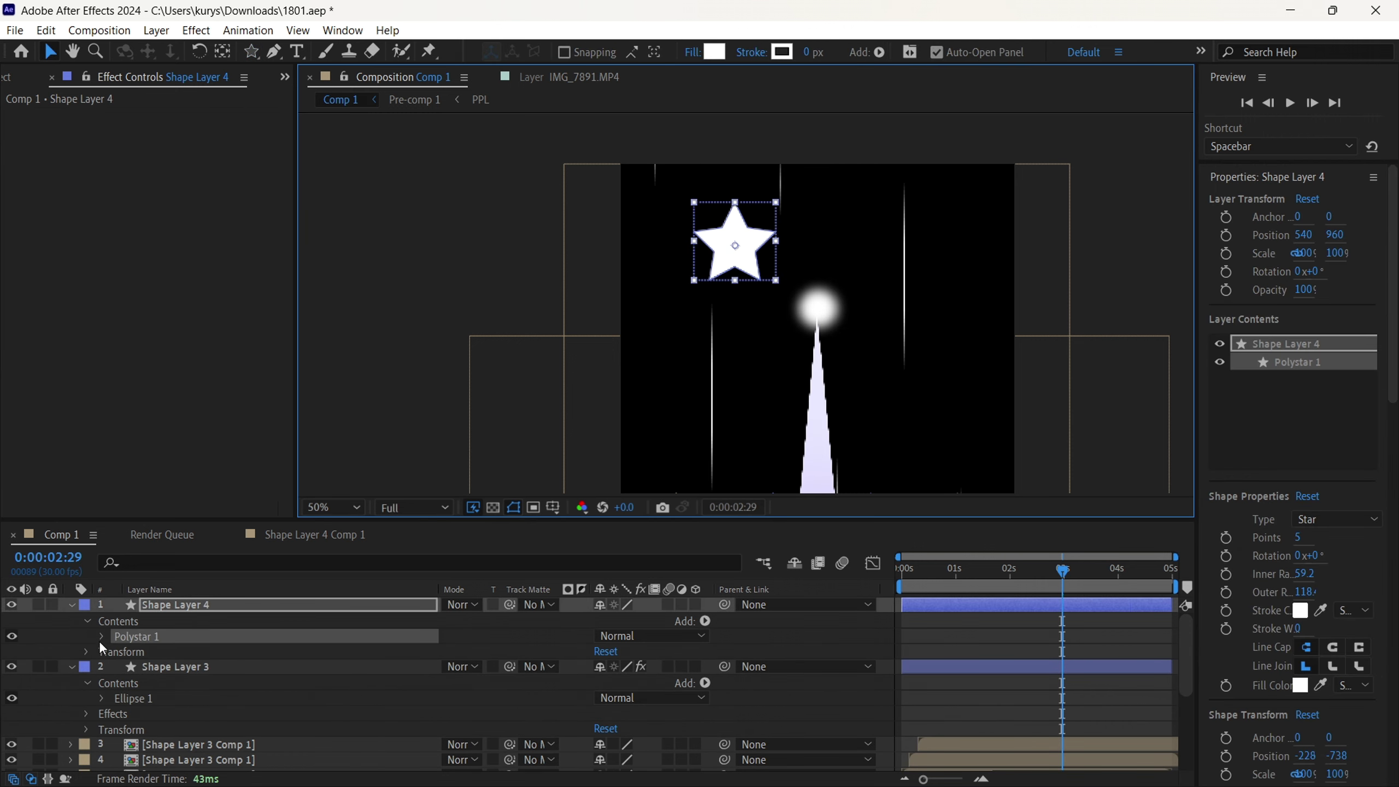
{"action": "left_click", "coordinate": [101, 637]}
{"action": "left_click", "coordinate": [118, 652]}
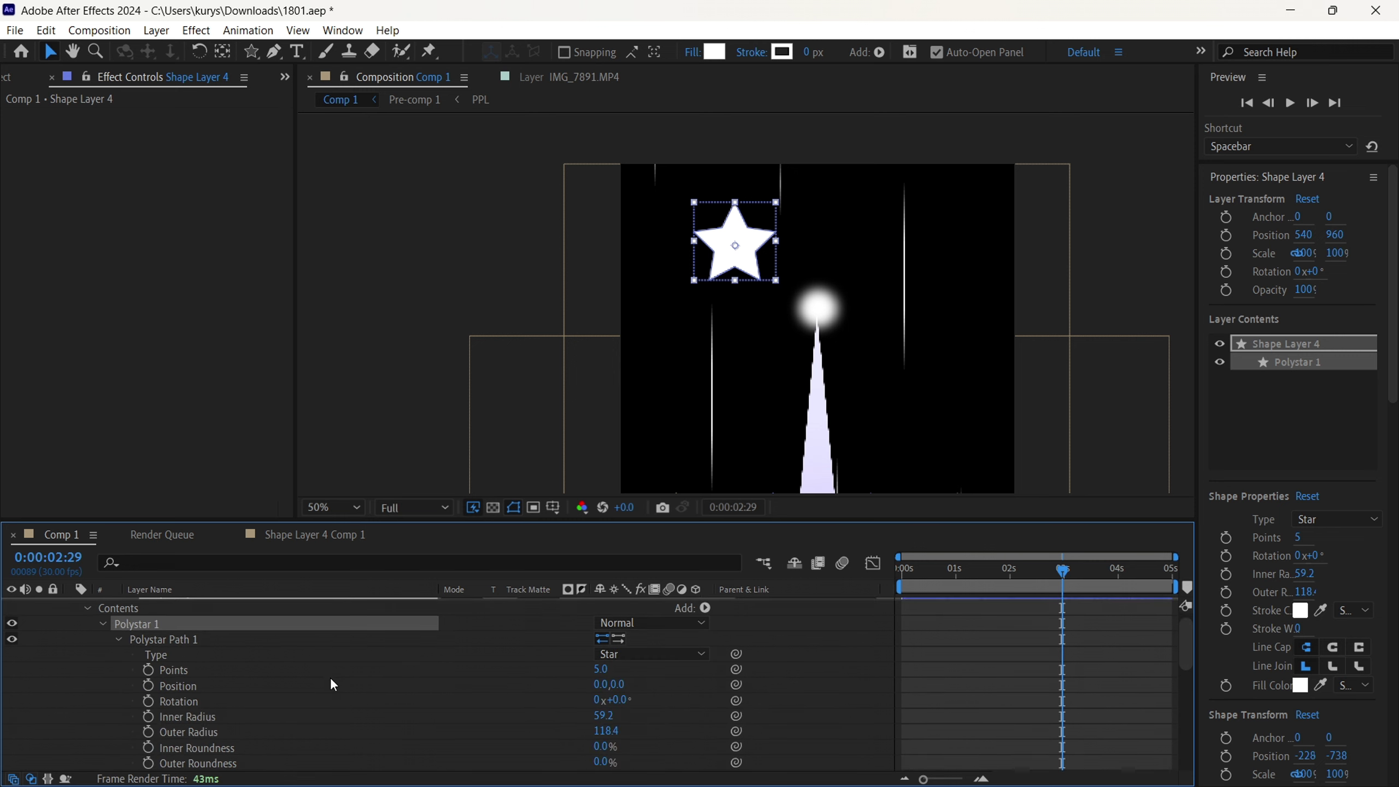
{"action": "left_click_drag", "start_coordinate": [599, 668], "coordinate": [603, 671]}
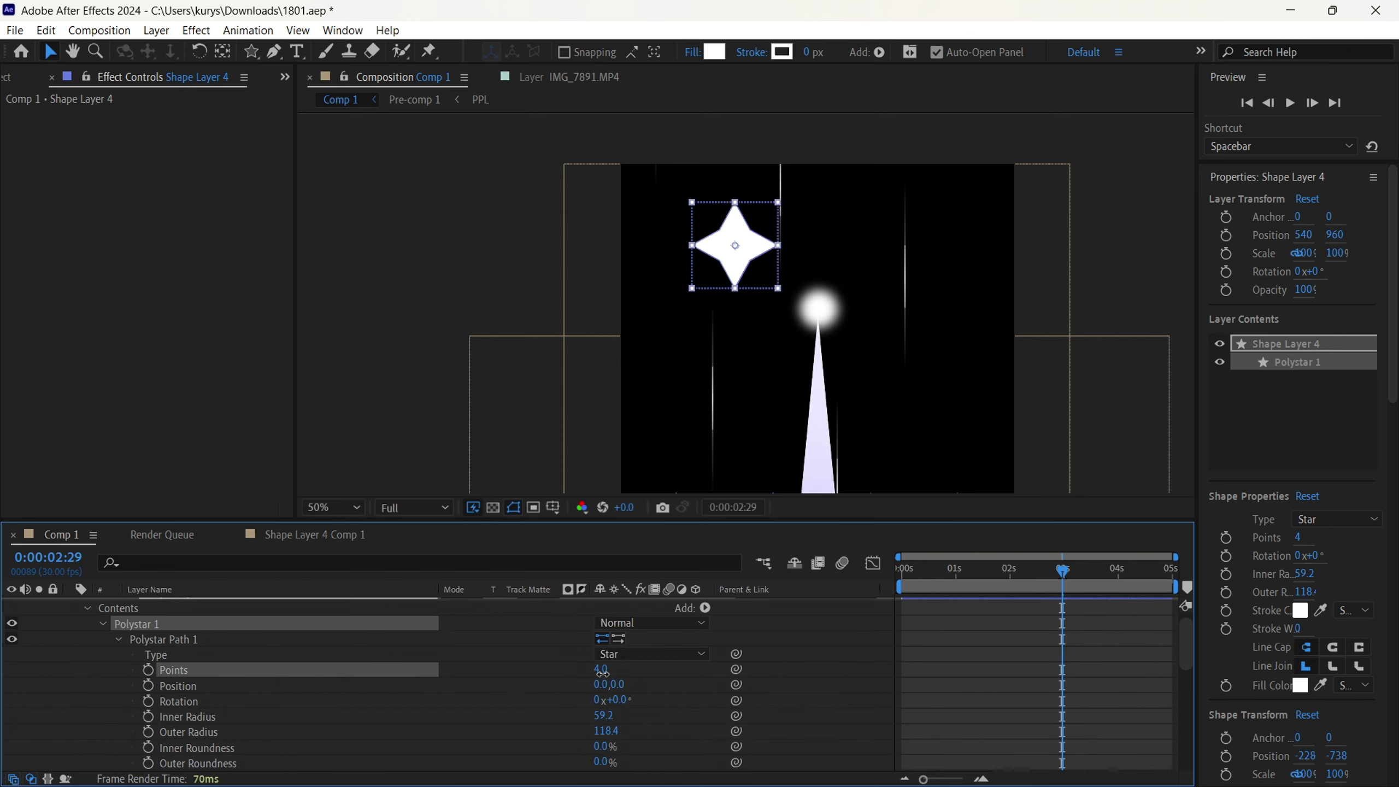
{"action": "left_click", "coordinate": [619, 677]}
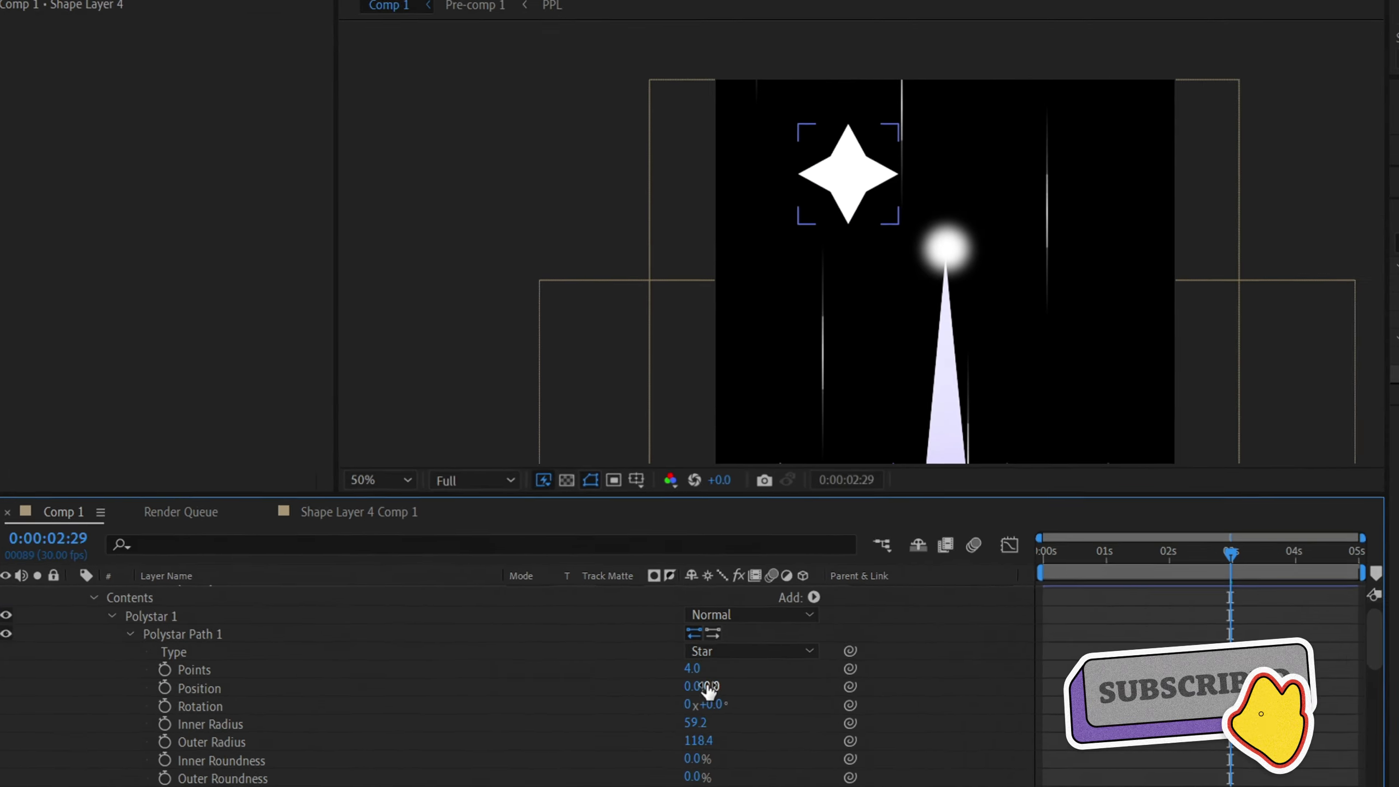
{"action": "scroll", "coordinate": [619, 690], "scroll_direction": "down", "scroll_amount": 1}
{"action": "left_click_drag", "start_coordinate": [606, 669], "coordinate": [590, 671]}
{"action": "left_click_drag", "start_coordinate": [776, 671], "coordinate": [649, 689]}
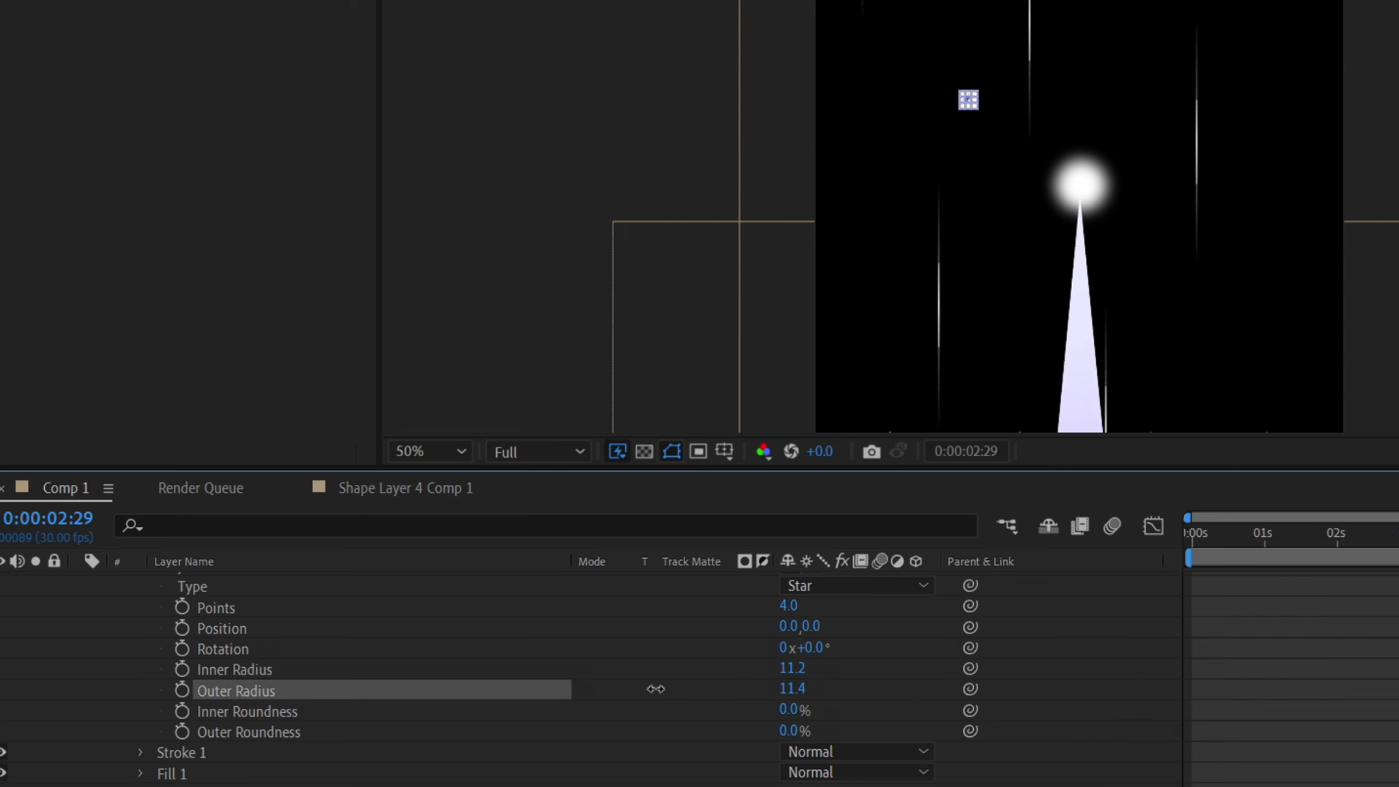
{"action": "left_click_drag", "start_coordinate": [812, 649], "coordinate": [933, 677]}
{"action": "key", "text": "ctrl+z"}
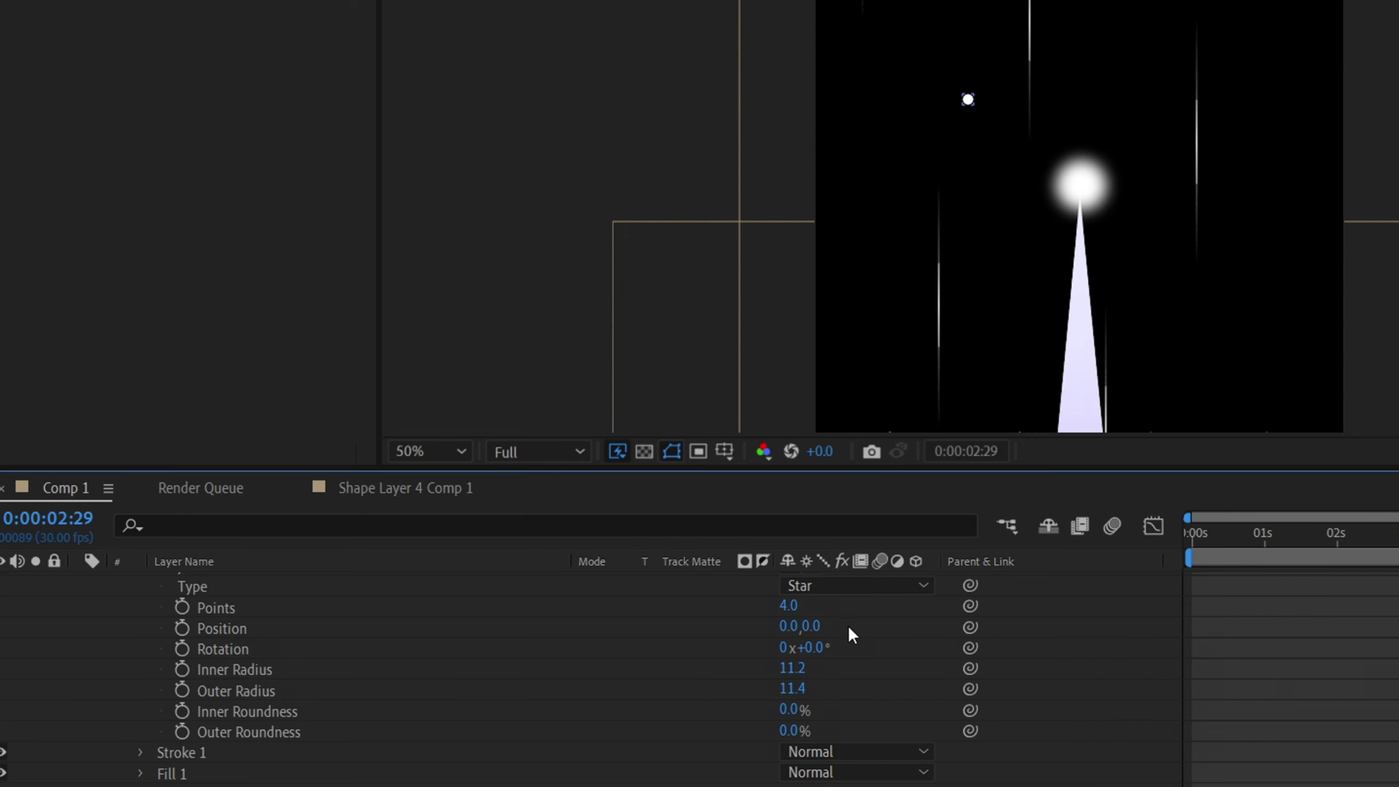
{"action": "key", "text": "ctrl+z"}
{"action": "mouse_move", "coordinate": [812, 627]}
{"action": "left_mouse_down"}
{"action": "mouse_move", "coordinate": [830, 627]}
{"action": "mouse_move", "coordinate": [818, 626]}
{"action": "left_mouse_up"}
{"action": "key", "text": "ctrl+z"}
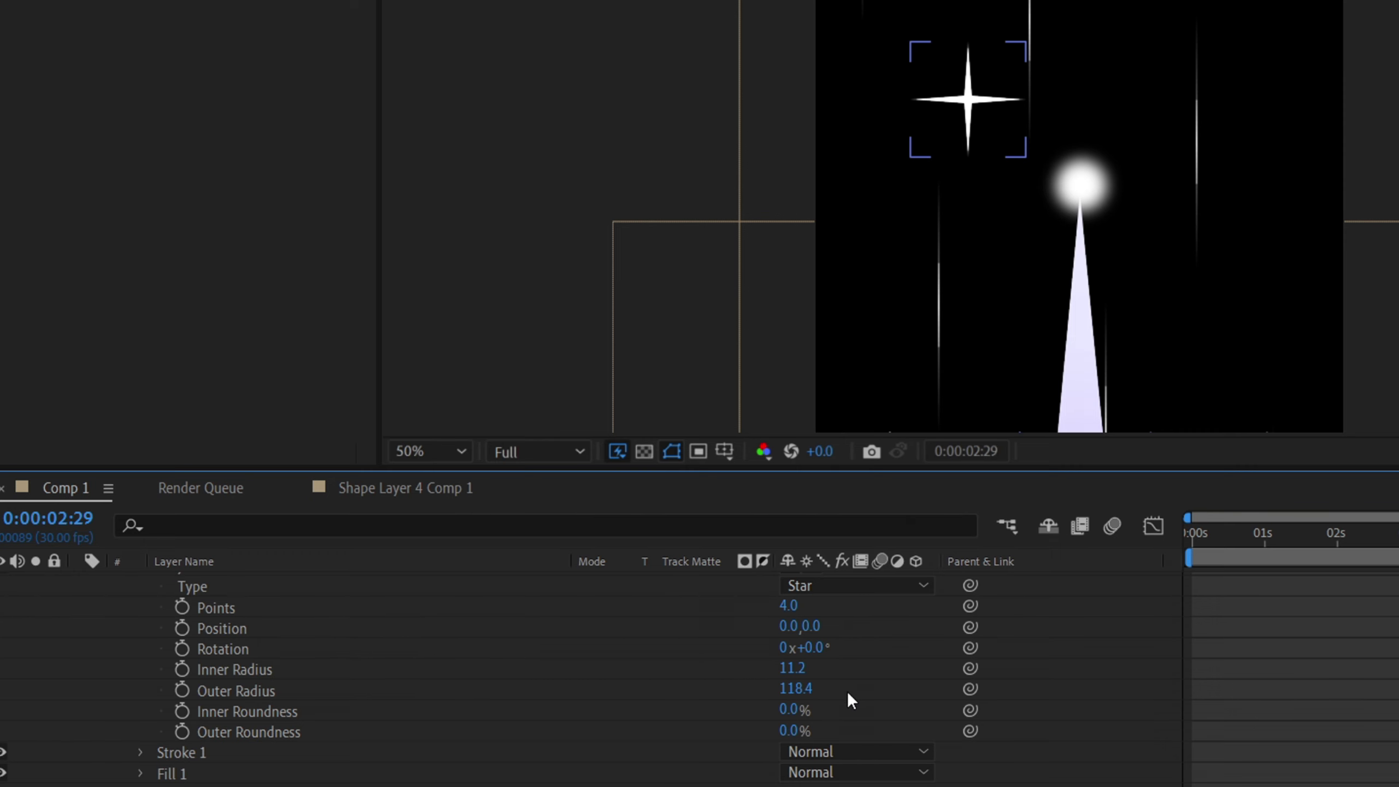
Step: Set the star's inner roundness to 252% and the start color of its radial gradient fill to 0D00FF
{"action": "left_click_drag", "start_coordinate": [790, 711], "coordinate": [1113, 714]}
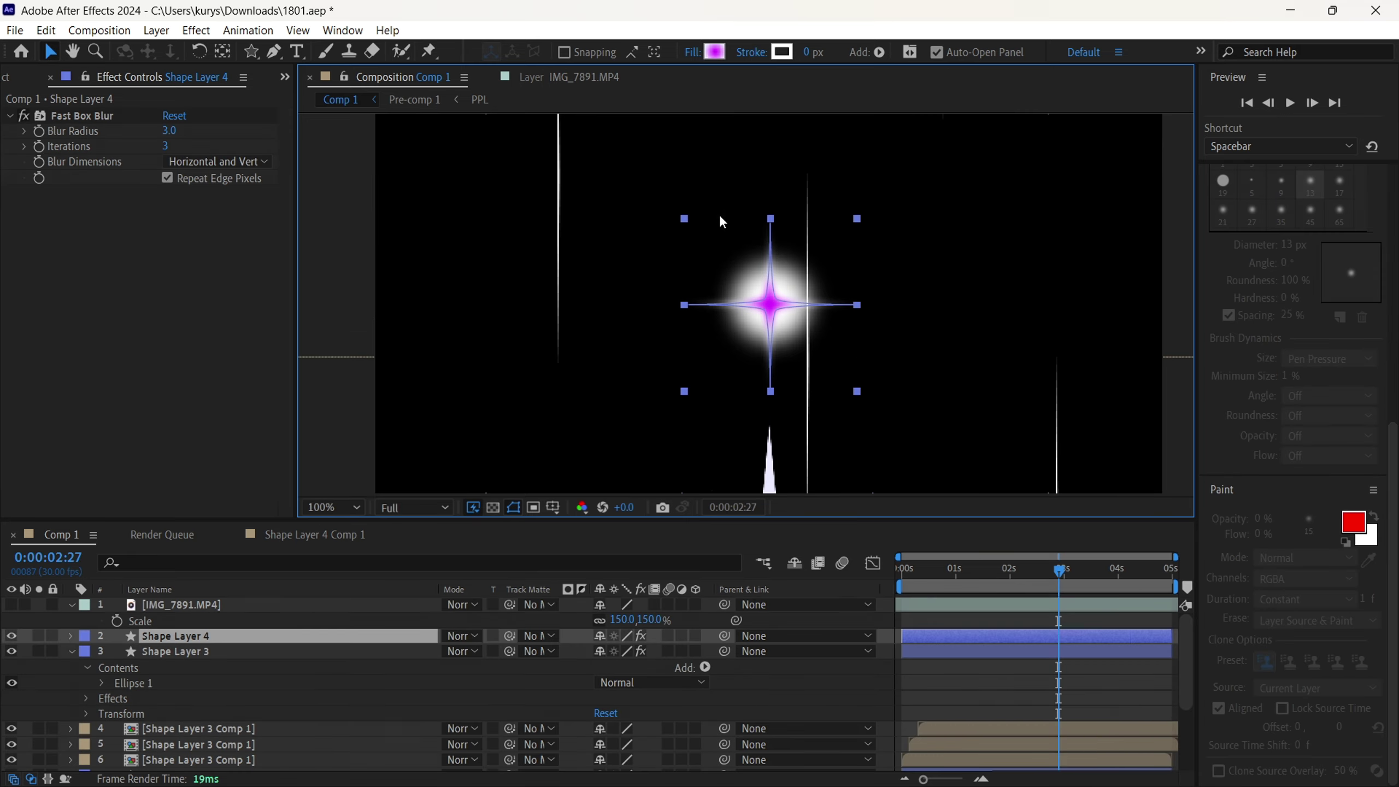
{"action": "left_click", "coordinate": [714, 52]}
{"action": "left_click", "coordinate": [344, 424]}
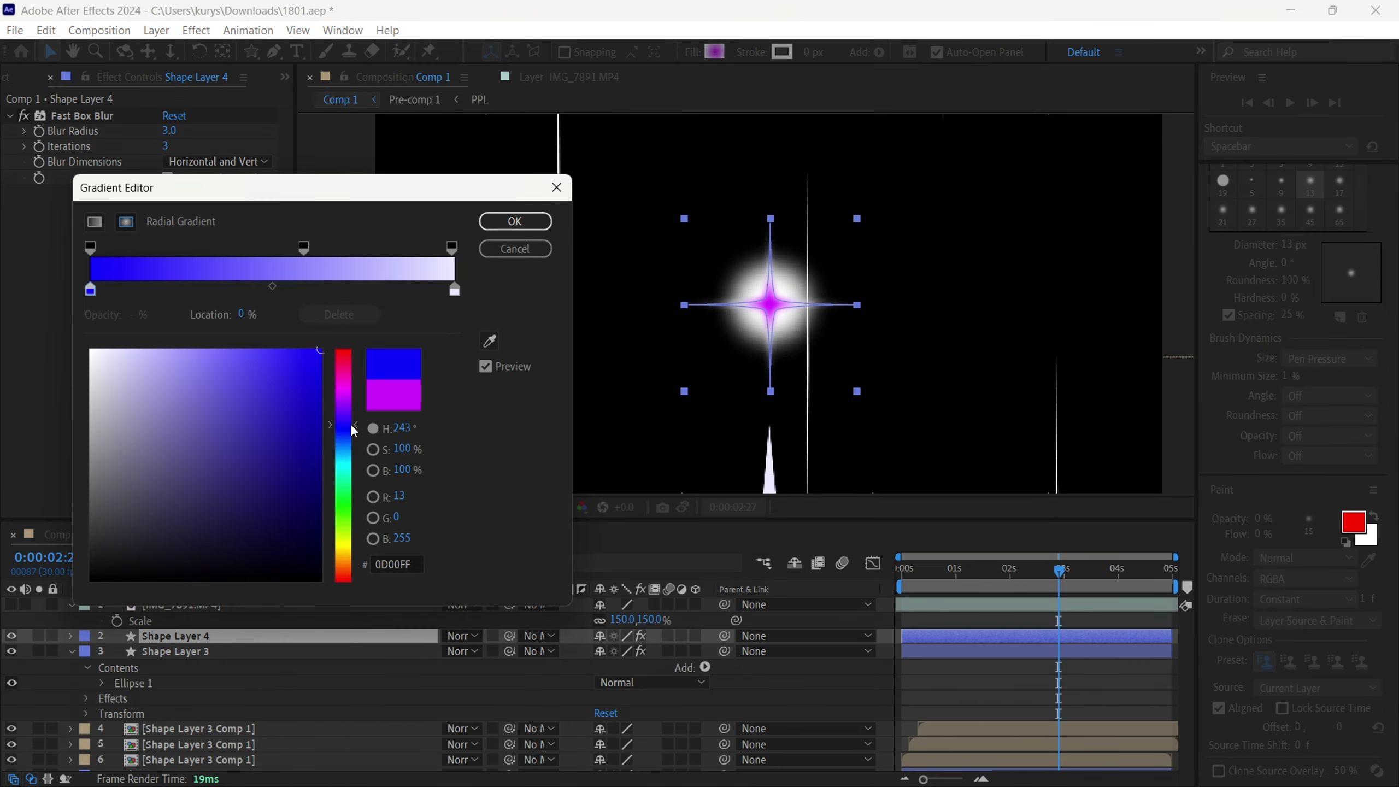
{"action": "left_click", "coordinate": [523, 226]}
{"action": "left_click_drag", "start_coordinate": [797, 290], "coordinate": [888, 289]}
{"action": "left_click", "coordinate": [1038, 286]}
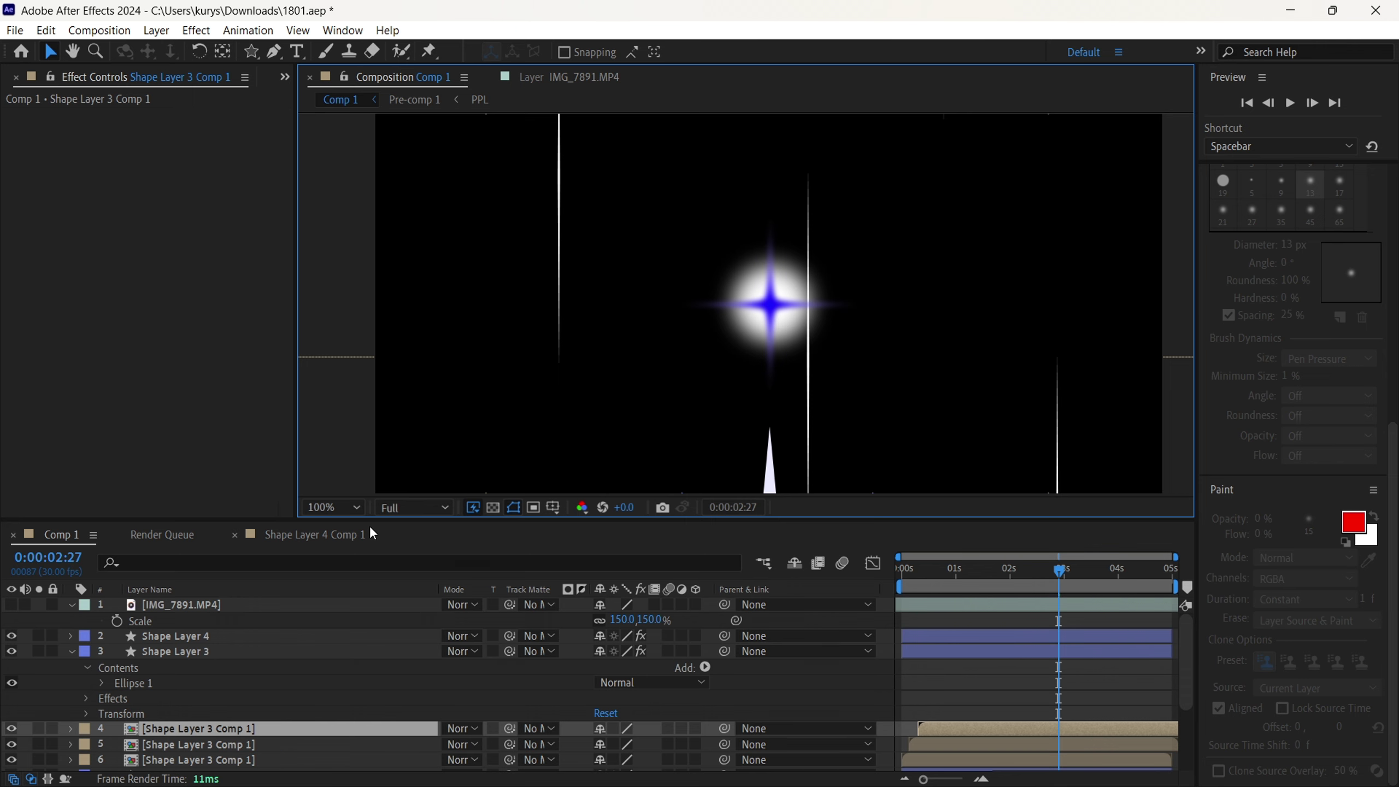
Step: Duplicate the star on Shape Layer 4 and place the copy directly beneath the blurred circle's Shape Layer 3
{"action": "left_click", "coordinate": [180, 636]}
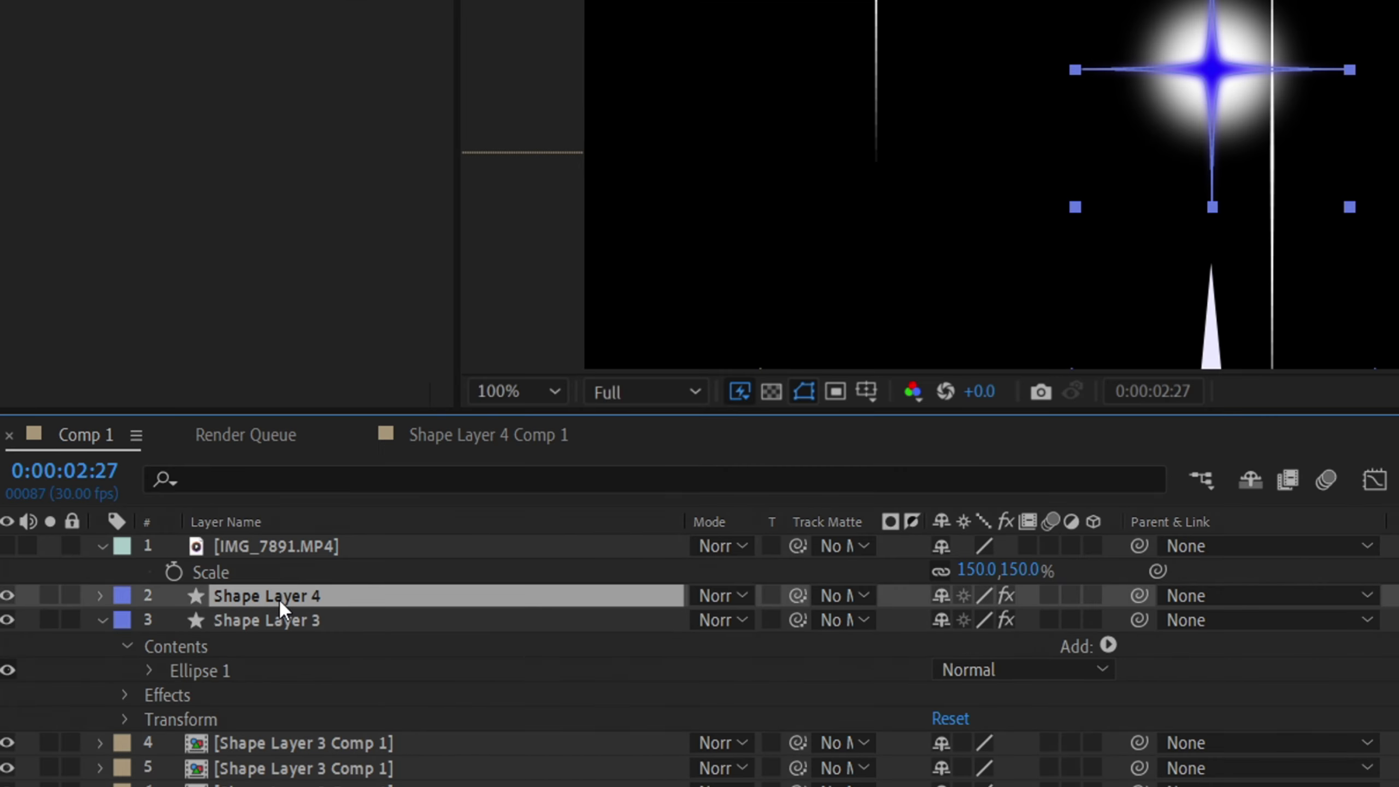
{"action": "key", "text": "ctrl+d"}
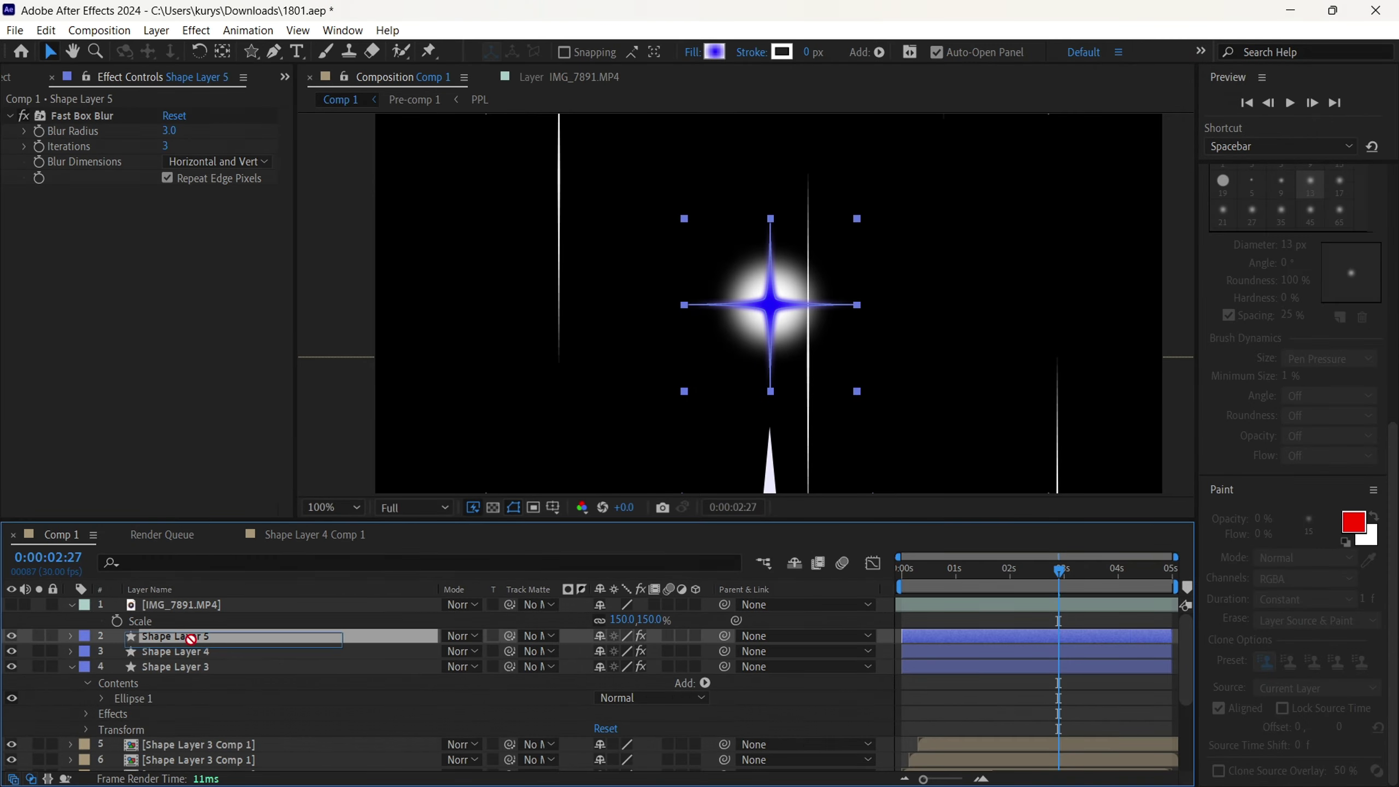
{"action": "left_click_drag", "start_coordinate": [352, 592], "coordinate": [294, 647]}
{"action": "left_click", "coordinate": [196, 653]}
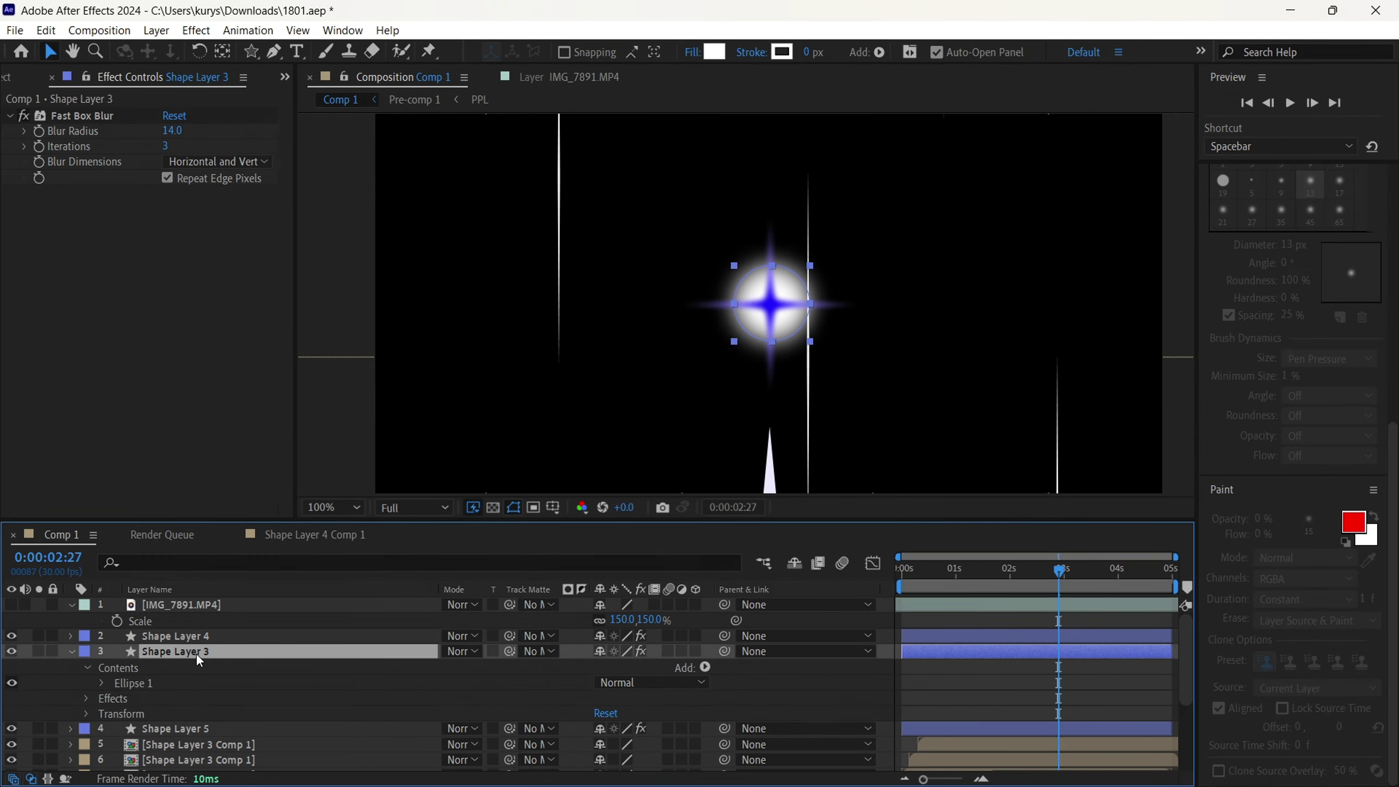
Step: Center the anchor point of the duplicated star on Shape Layer 5 and set its scale to 150%
{"action": "left_click", "coordinate": [206, 732]}
{"action": "key", "text": "s"}
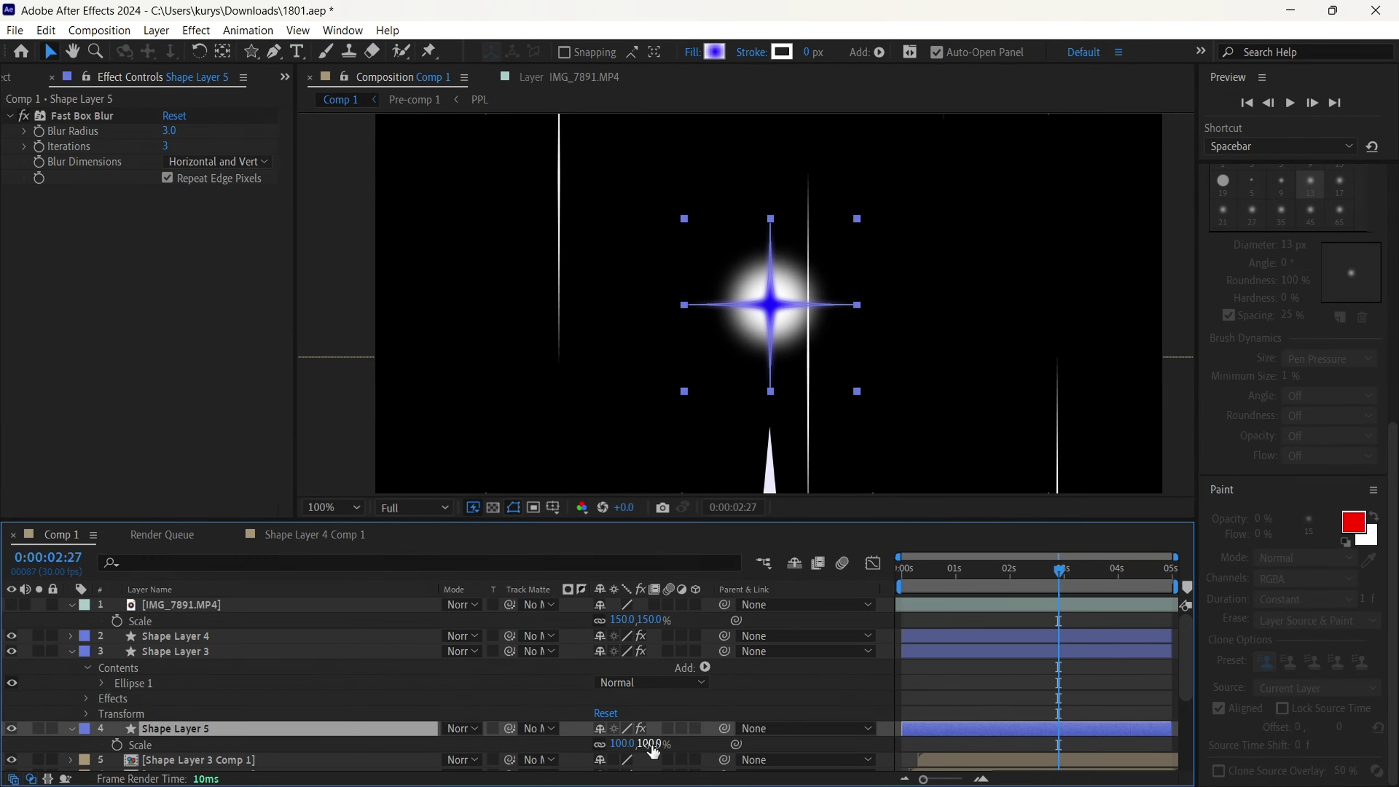
{"action": "left_click_drag", "start_coordinate": [652, 748], "coordinate": [665, 748]}
{"action": "key", "text": "ctrl+z"}
{"action": "left_click", "coordinate": [222, 55]}
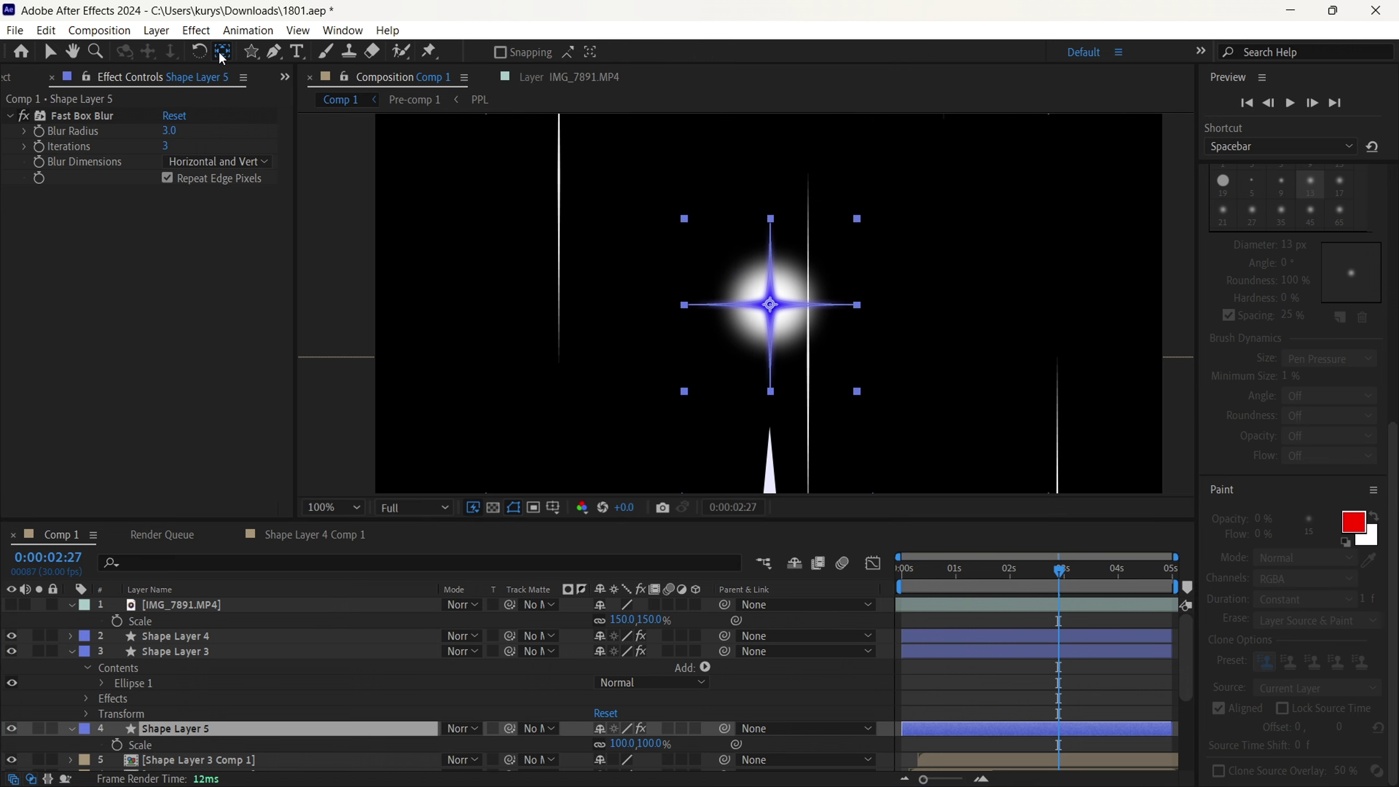
{"action": "left_click_drag", "start_coordinate": [656, 743], "coordinate": [700, 743]}
Step: Increase the inner radius of Shape Layer 5's polystar path so the larger star's arms become thicker
{"action": "scroll", "coordinate": [270, 743], "scroll_direction": "down", "scroll_amount": 1}
{"action": "left_click", "coordinate": [72, 684]}
{"action": "scroll", "coordinate": [110, 711], "scroll_direction": "down", "scroll_amount": 1}
{"action": "left_click", "coordinate": [150, 730]}
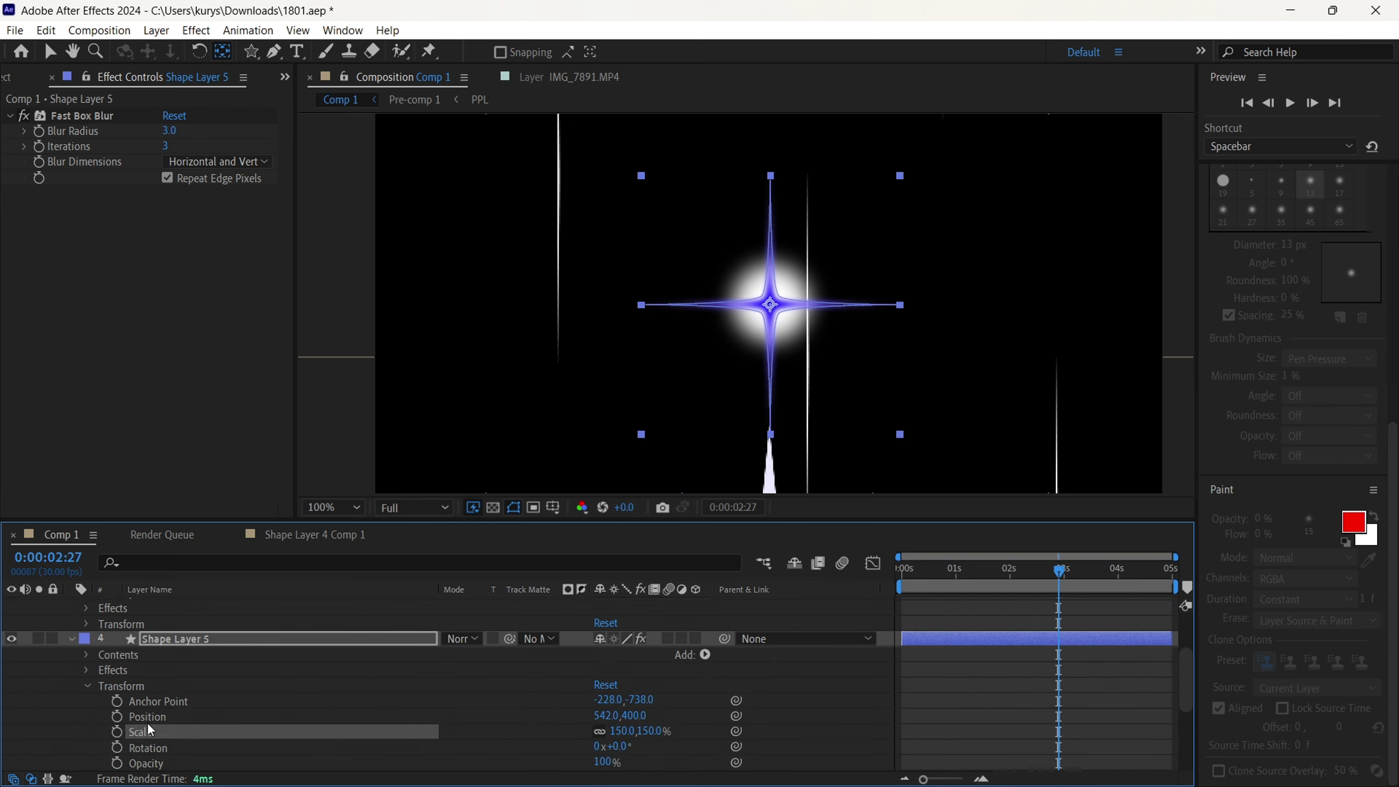
{"action": "scroll", "coordinate": [108, 683], "scroll_direction": "down", "scroll_amount": 1}
{"action": "left_click", "coordinate": [88, 610]}
{"action": "left_click", "coordinate": [101, 625]}
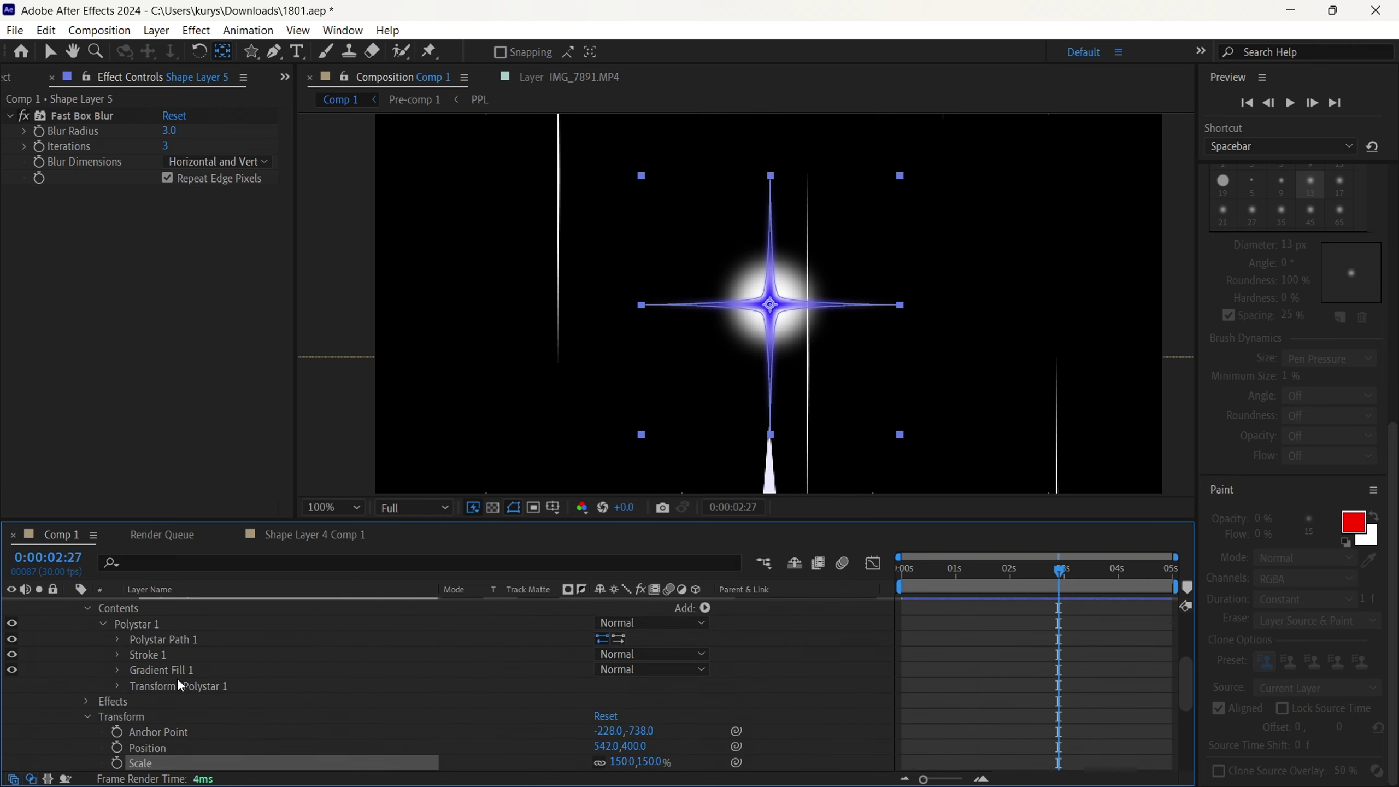
{"action": "left_click", "coordinate": [118, 639]}
{"action": "left_click", "coordinate": [247, 717]}
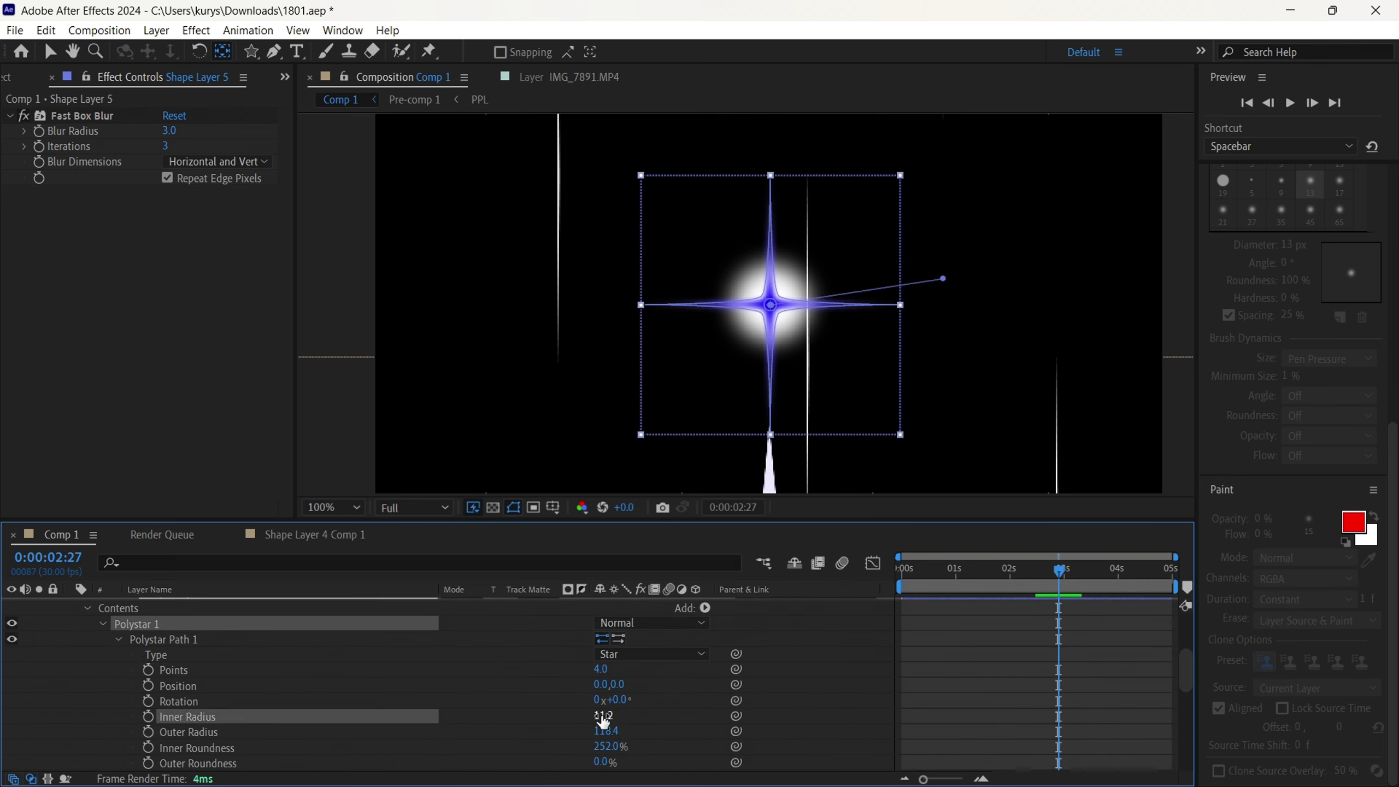
{"action": "left_click_drag", "start_coordinate": [603, 719], "coordinate": [670, 722]}
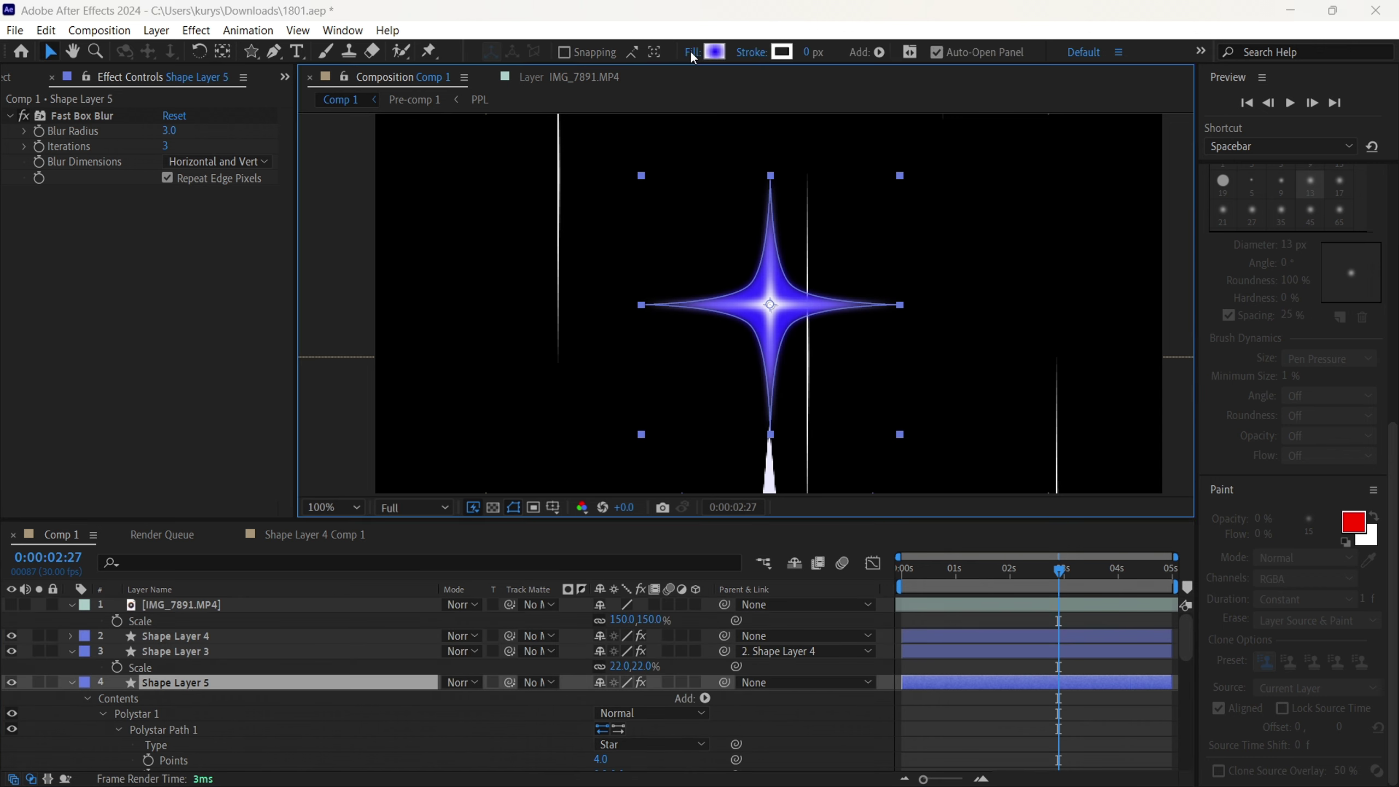
Step: Change the fill of the large star on Shape Layer 5 from radial gradient to a solid, fully saturated blue
{"action": "left_click", "coordinate": [692, 52]}
{"action": "left_click", "coordinate": [236, 243]}
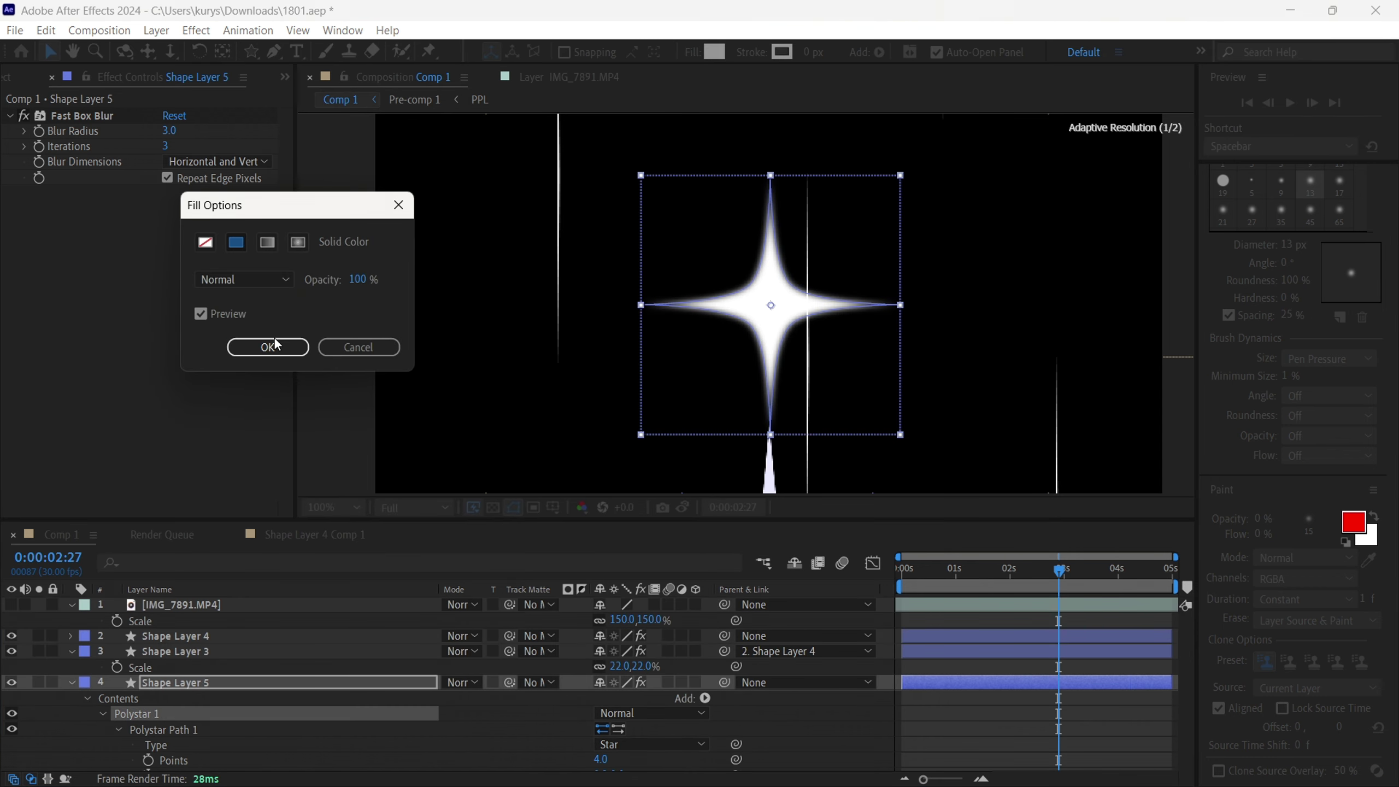
{"action": "left_click", "coordinate": [268, 346]}
{"action": "left_click", "coordinate": [714, 52]}
{"action": "left_click", "coordinate": [323, 449]}
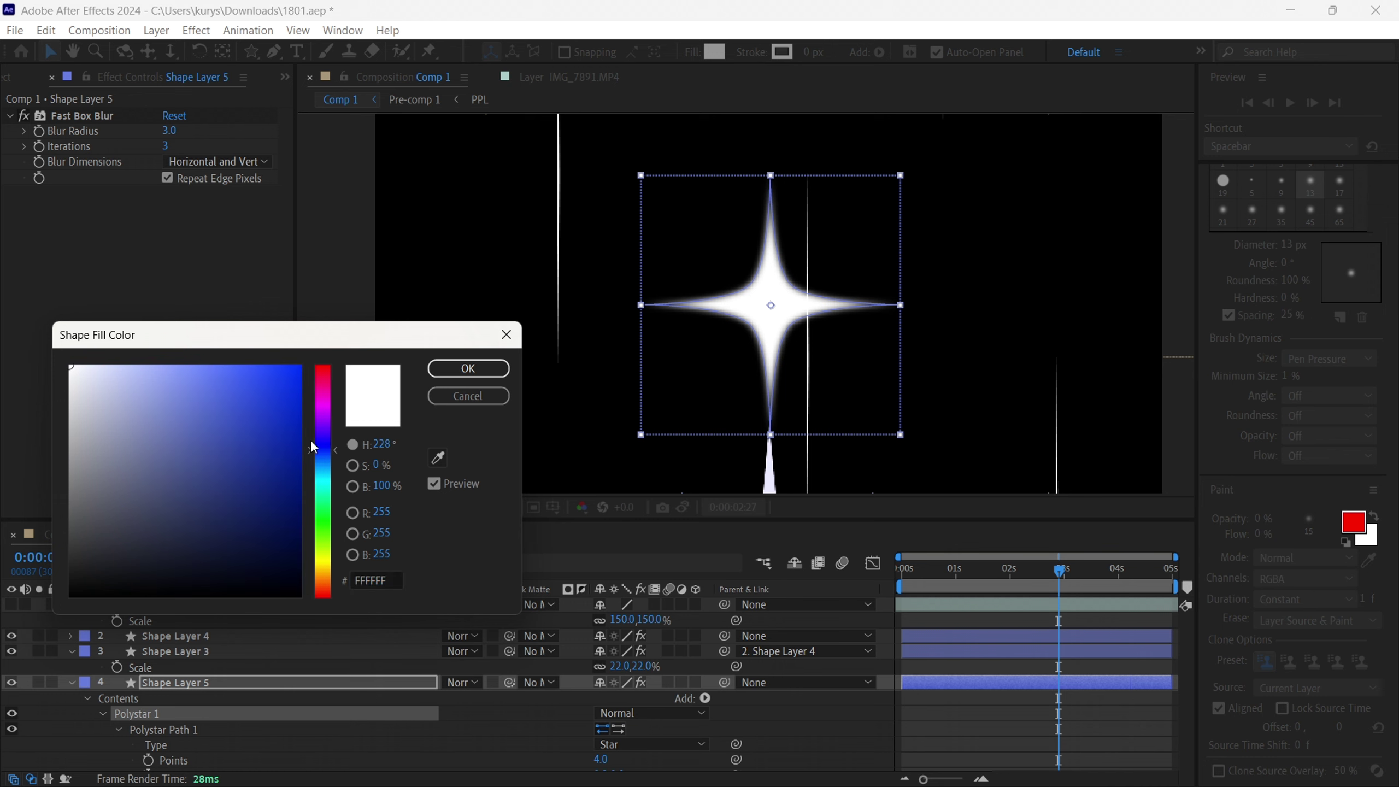
{"action": "left_click", "coordinate": [299, 366]}
{"action": "left_click", "coordinate": [497, 368]}
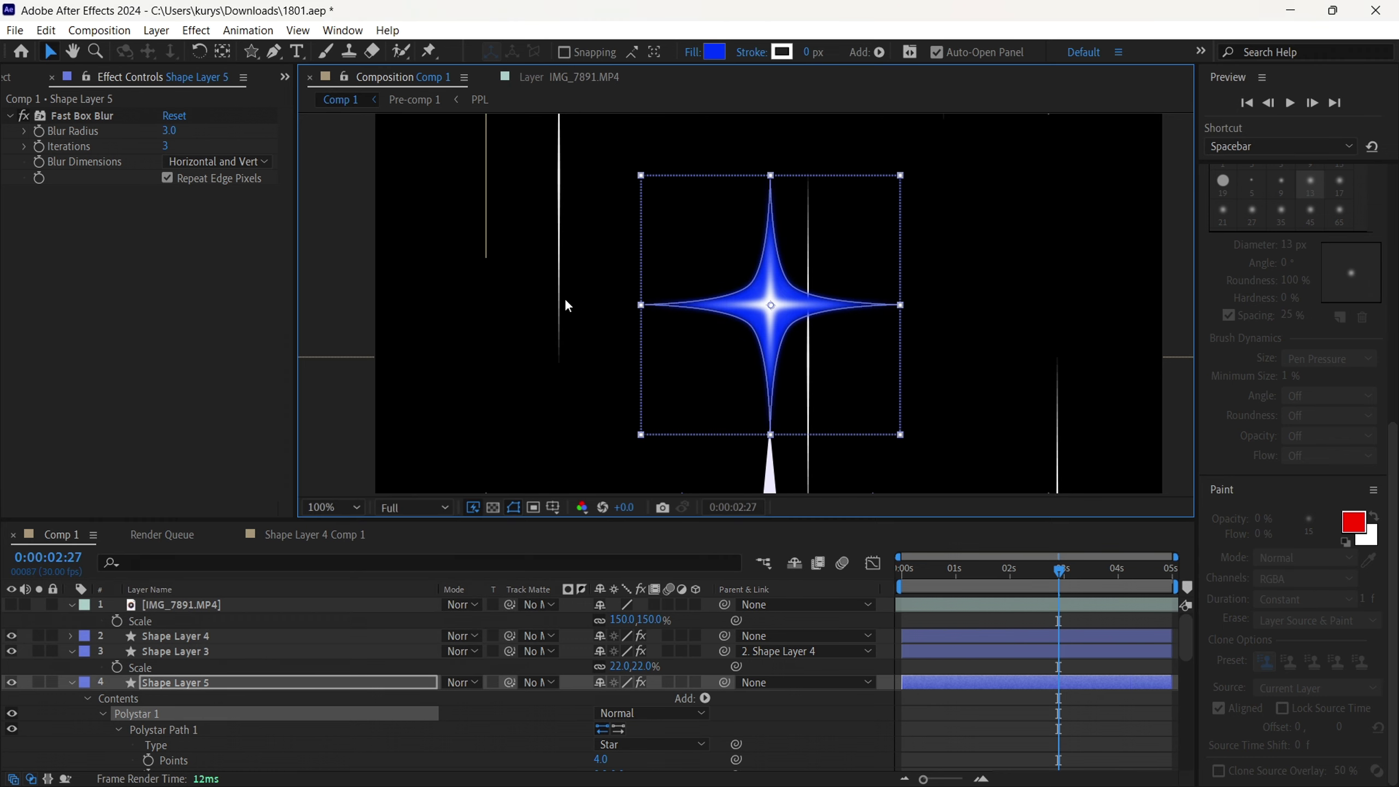
Step: Find the Deep Glow effect and apply it to the blue star on Shape Layer 5
{"action": "left_click", "coordinate": [483, 318]}
{"action": "scroll", "coordinate": [720, 325], "scroll_direction": "down", "scroll_amount": 1}
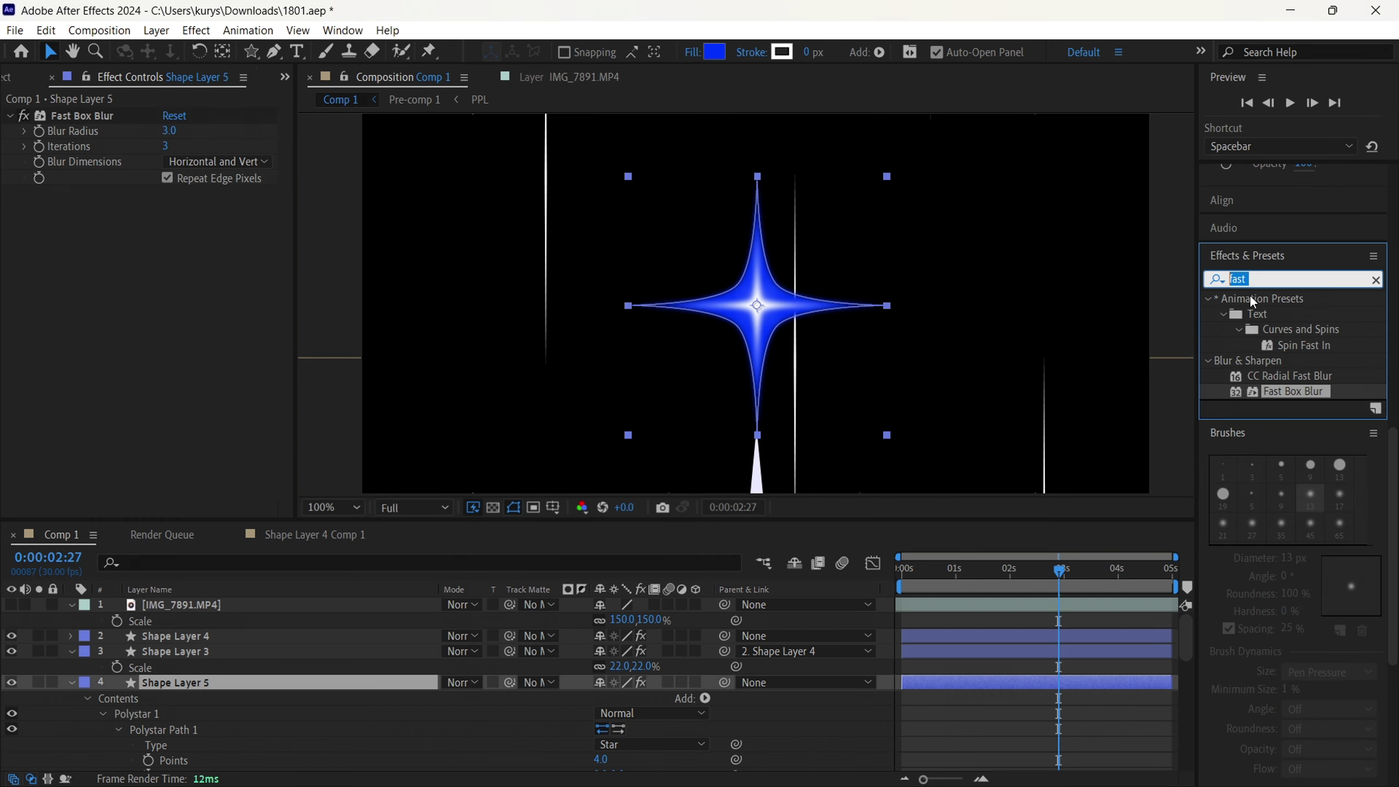
{"action": "type", "text": "dee"}
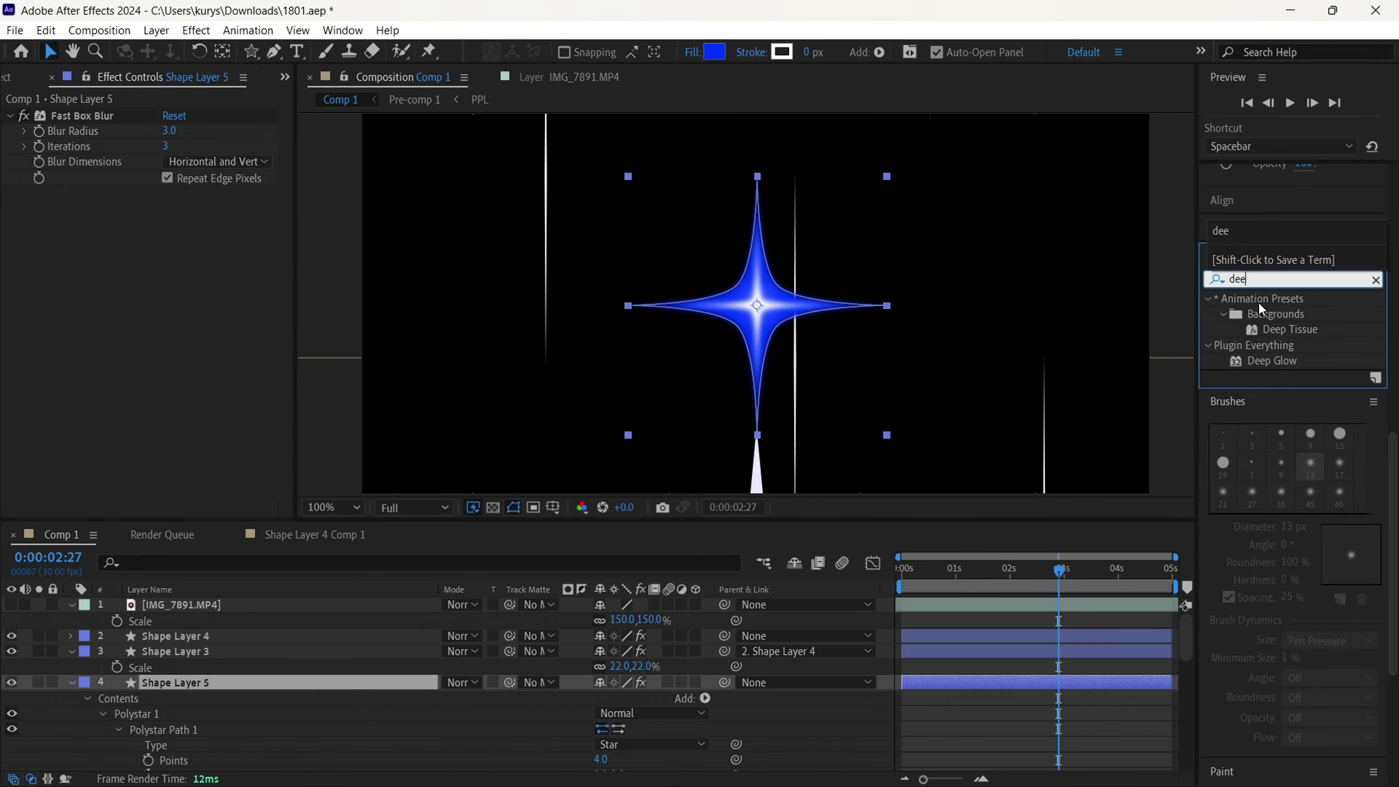
{"action": "left_click_drag", "start_coordinate": [1267, 361], "coordinate": [177, 337]}
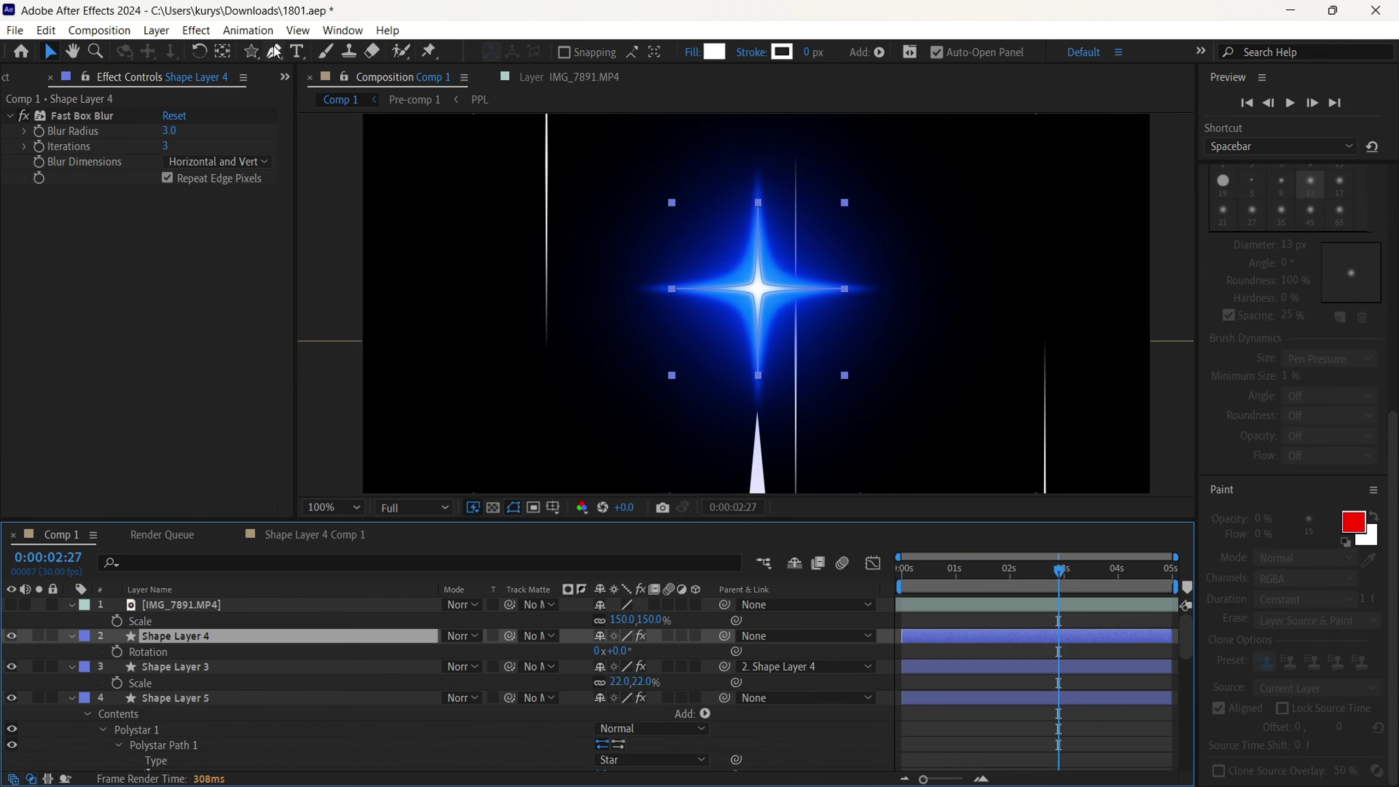
Step: Rotate the white star on Shape Layer 4 to 31° and set its scale to 68%
{"action": "key", "text": "y"}
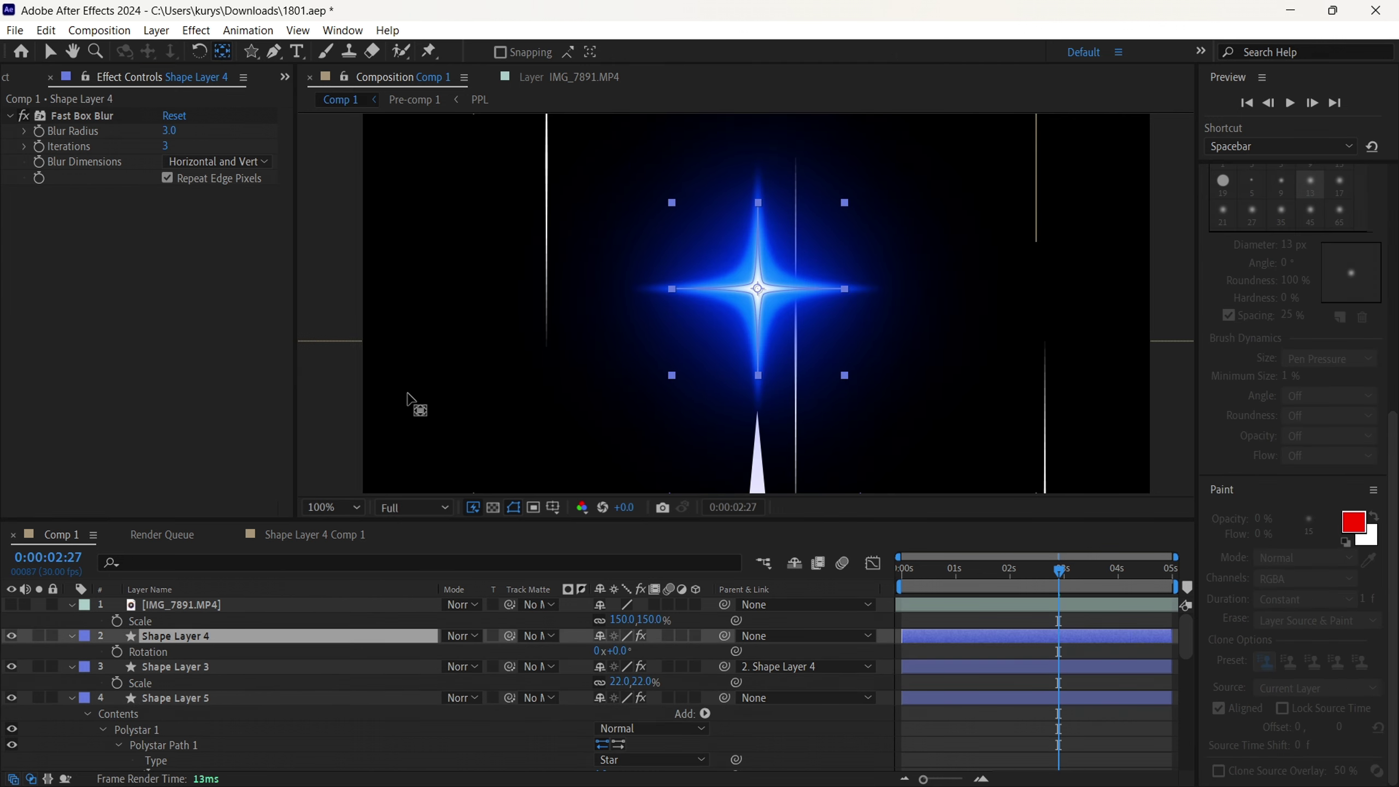
{"action": "mouse_move", "coordinate": [620, 651]}
{"action": "left_mouse_down"}
{"action": "mouse_move", "coordinate": [665, 658]}
{"action": "mouse_move", "coordinate": [587, 668]}
{"action": "left_mouse_up"}
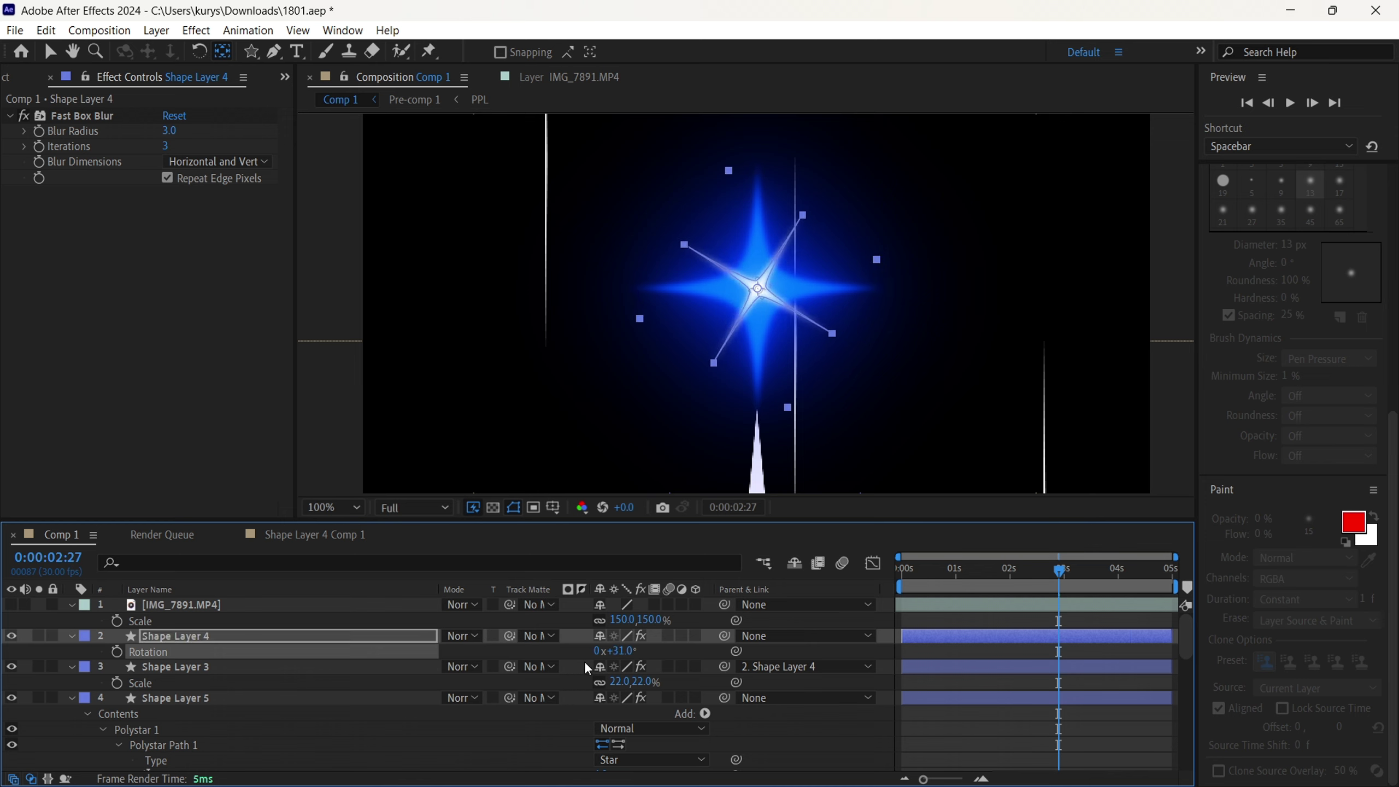
{"action": "left_click", "coordinate": [255, 643]}
{"action": "mouse_move", "coordinate": [628, 651]}
{"action": "left_mouse_down"}
{"action": "mouse_move", "coordinate": [598, 661]}
{"action": "mouse_move", "coordinate": [632, 653]}
{"action": "left_mouse_up"}
Step: Duplicate Shape Layer 4 and set the copy's rotation to 0° and its scale to 148%
{"action": "left_click", "coordinate": [306, 637]}
{"action": "key", "text": "ctrl+d"}
{"action": "type", "text": "r"}
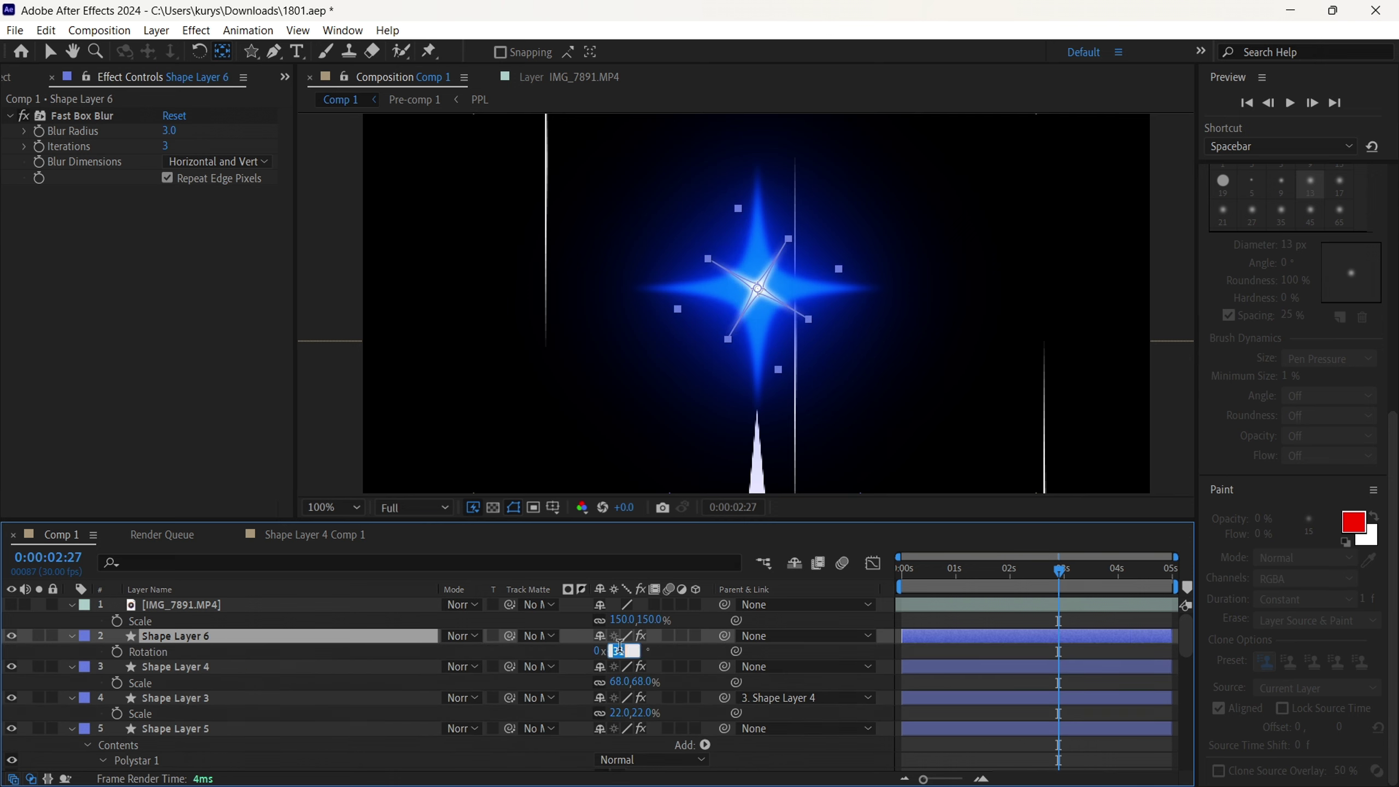
{"action": "type", "text": "0"}
{"action": "key", "text": "Return"}
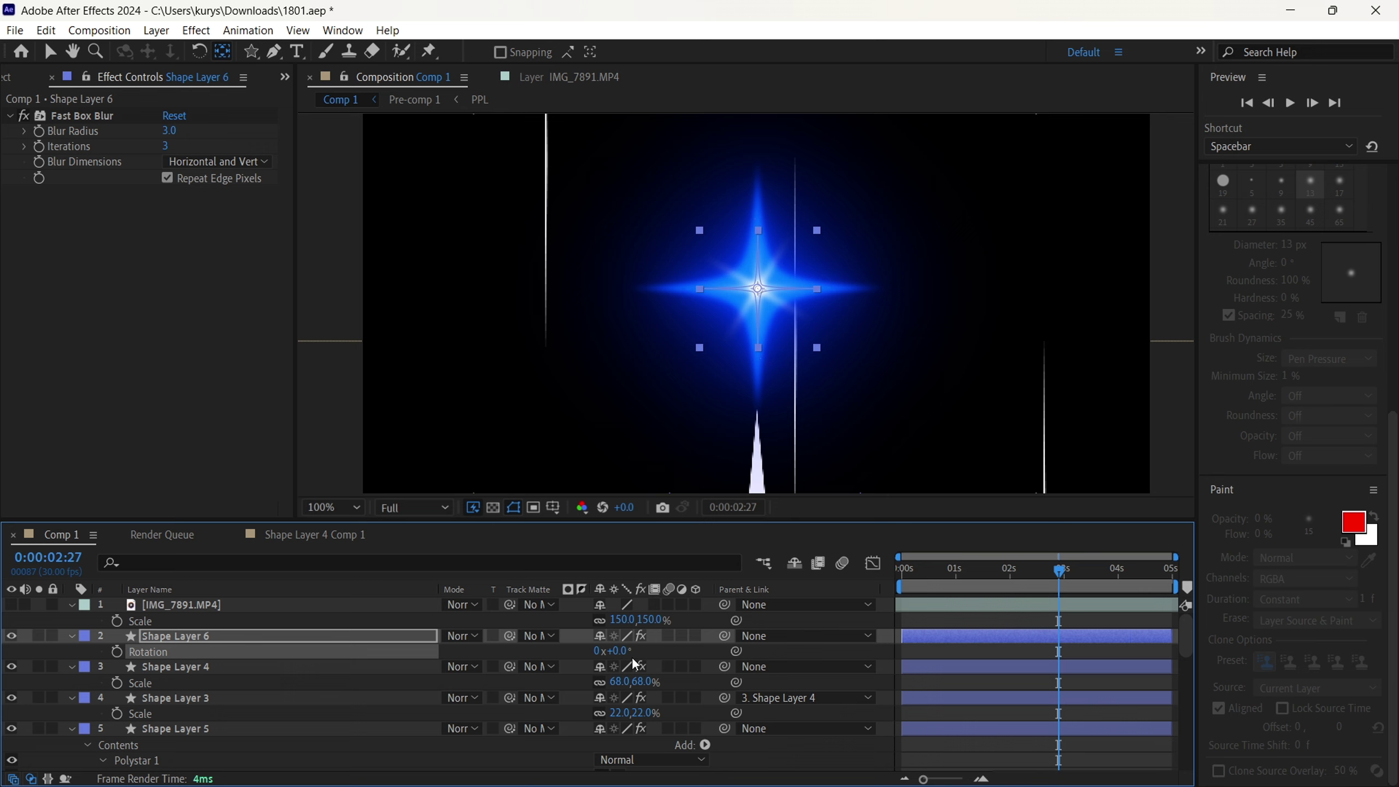
{"action": "key", "text": "s"}
{"action": "left_click_drag", "start_coordinate": [623, 652], "coordinate": [715, 649]}
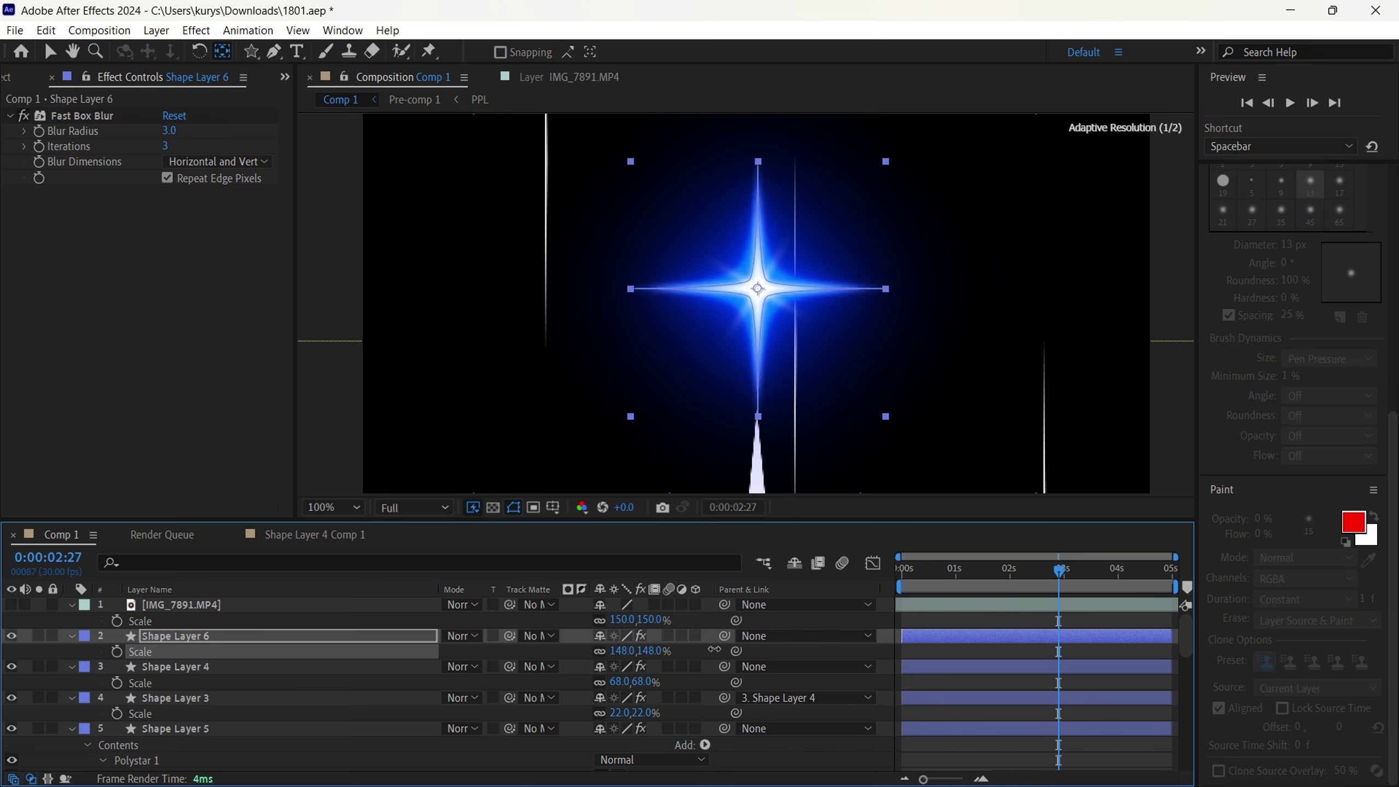
{"action": "left_click", "coordinate": [775, 656]}
{"action": "scroll", "coordinate": [959, 425], "scroll_direction": "down", "scroll_amount": 1}
{"action": "key", "text": "v"}
{"action": "left_click", "coordinate": [1056, 254]}
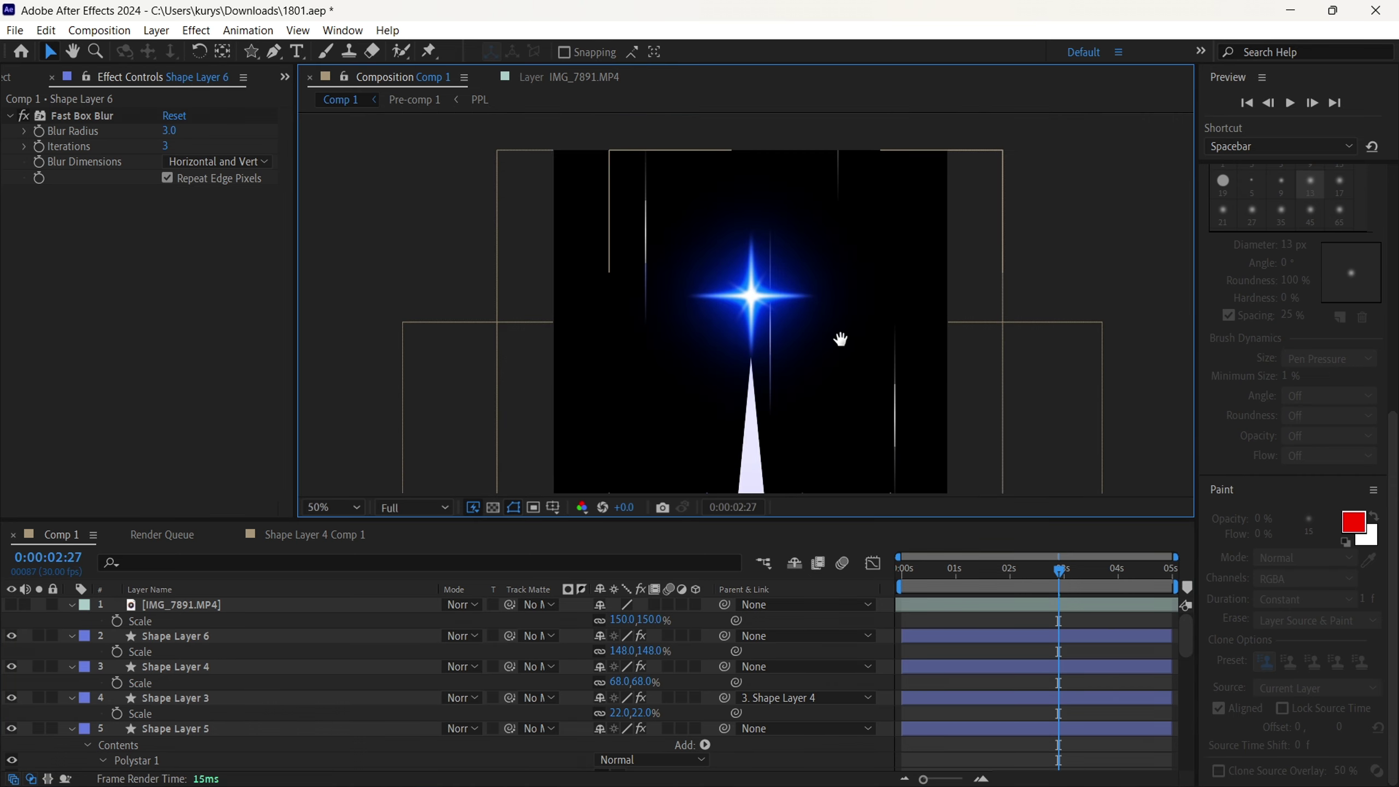
Step: Pre-compose Shape Layers 3, 4, 5 and 6 into a composition named "star", moving all attributes into it
{"action": "left_click_drag", "start_coordinate": [840, 338], "coordinate": [878, 225]}
{"action": "scroll", "coordinate": [842, 246], "scroll_direction": "down", "scroll_amount": 2}
{"action": "scroll", "coordinate": [217, 726], "scroll_direction": "down", "scroll_amount": 3}
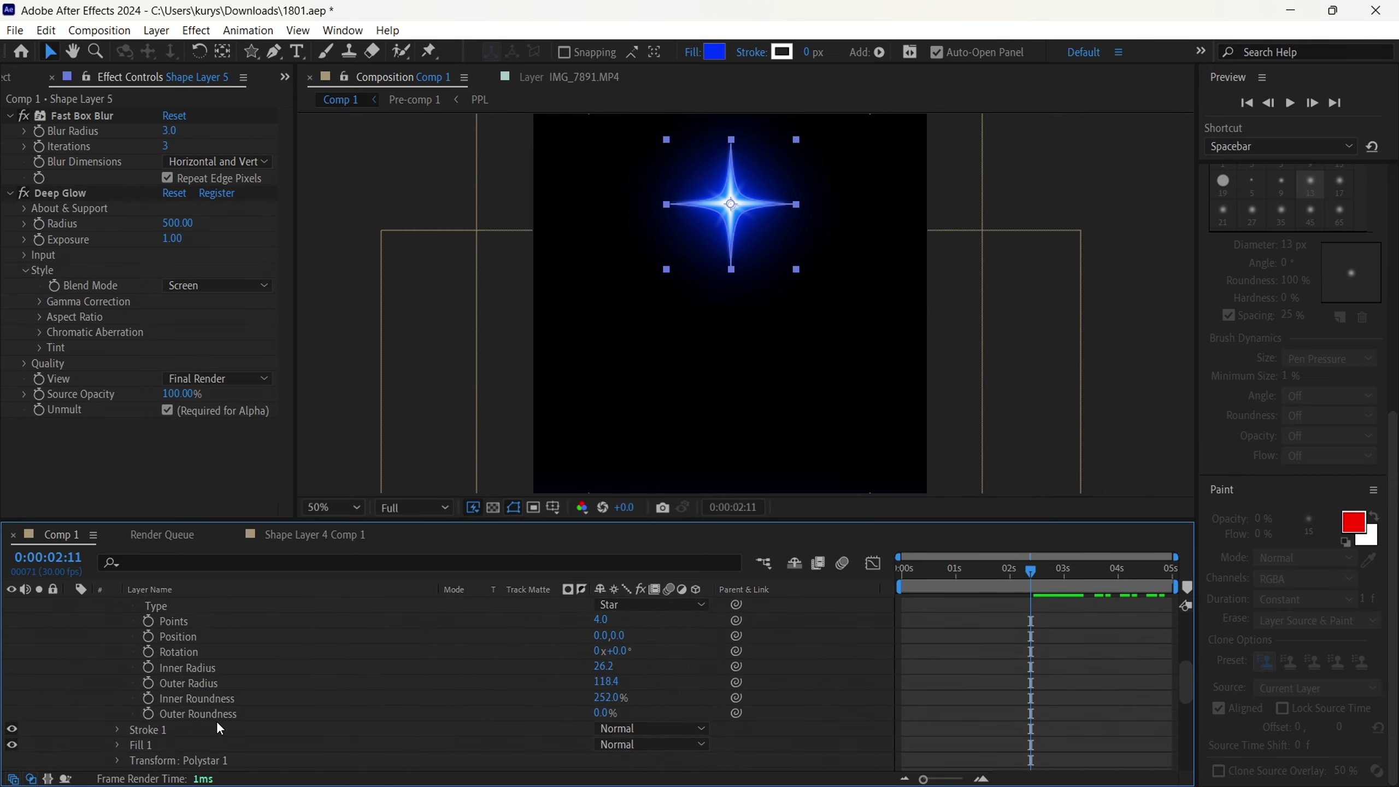
{"action": "scroll", "coordinate": [117, 677], "scroll_direction": "up", "scroll_amount": 3}
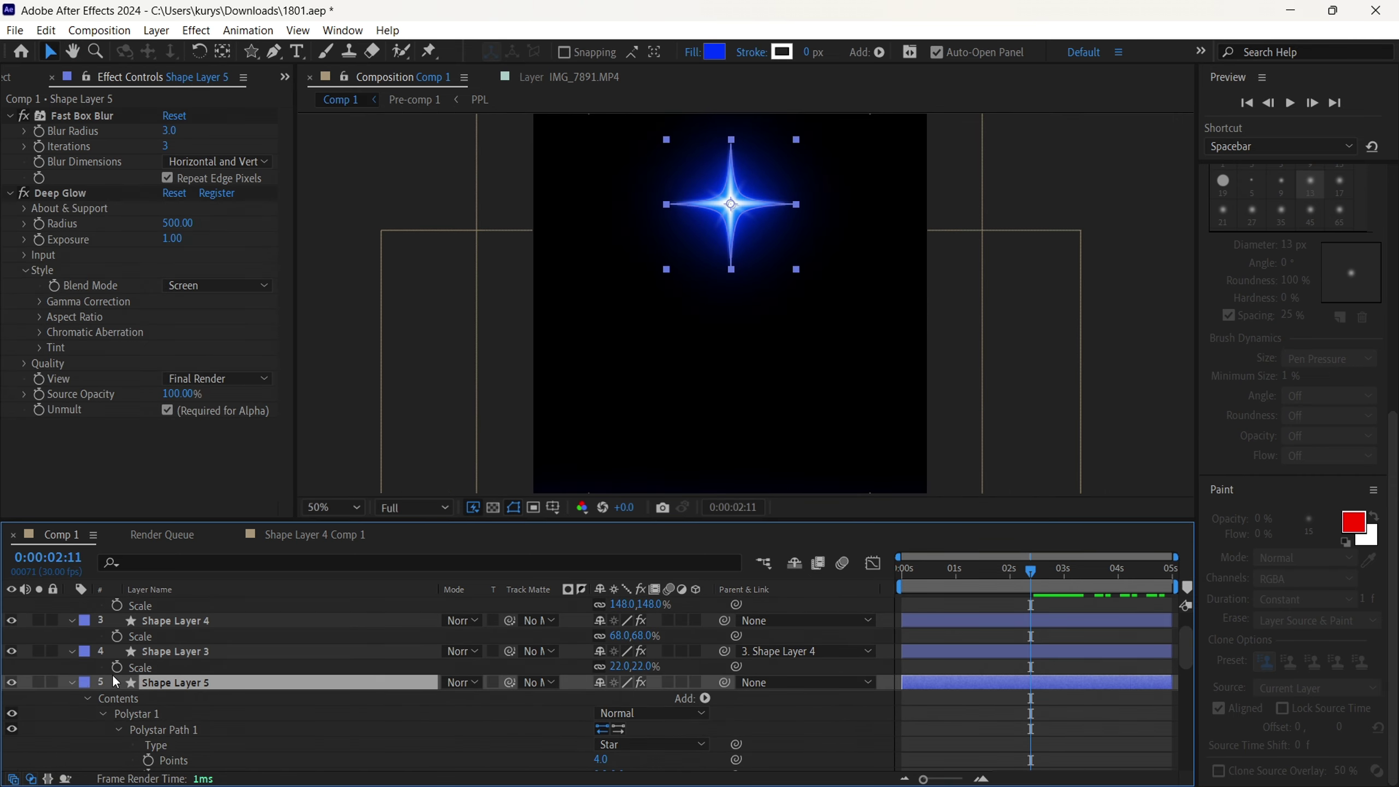
{"action": "left_click", "coordinate": [72, 682]}
{"action": "scroll", "coordinate": [208, 687], "scroll_direction": "up", "scroll_amount": 3}
{"action": "left_click", "coordinate": [222, 635], "text": "shift"}
{"action": "right_click", "coordinate": [222, 640]}
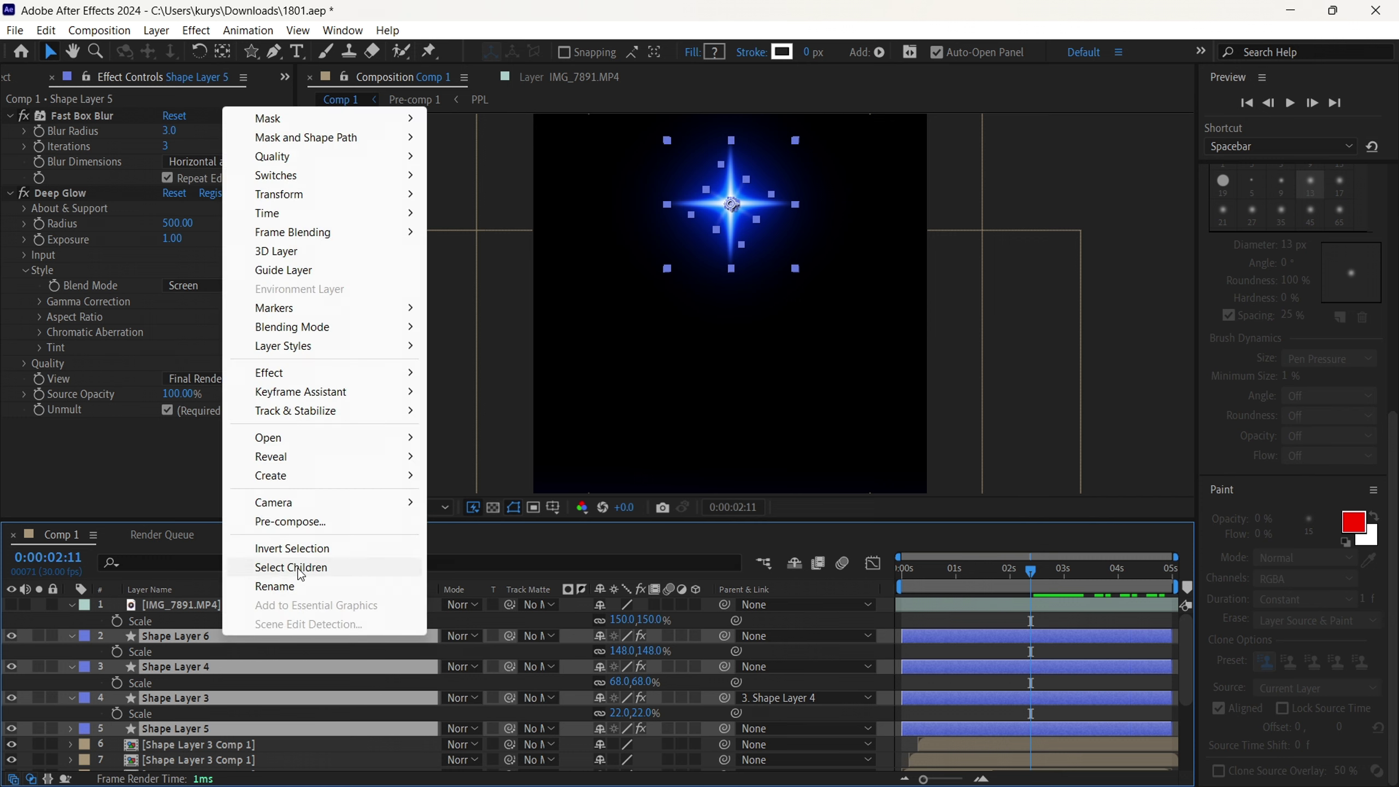
{"action": "left_click", "coordinate": [290, 522]}
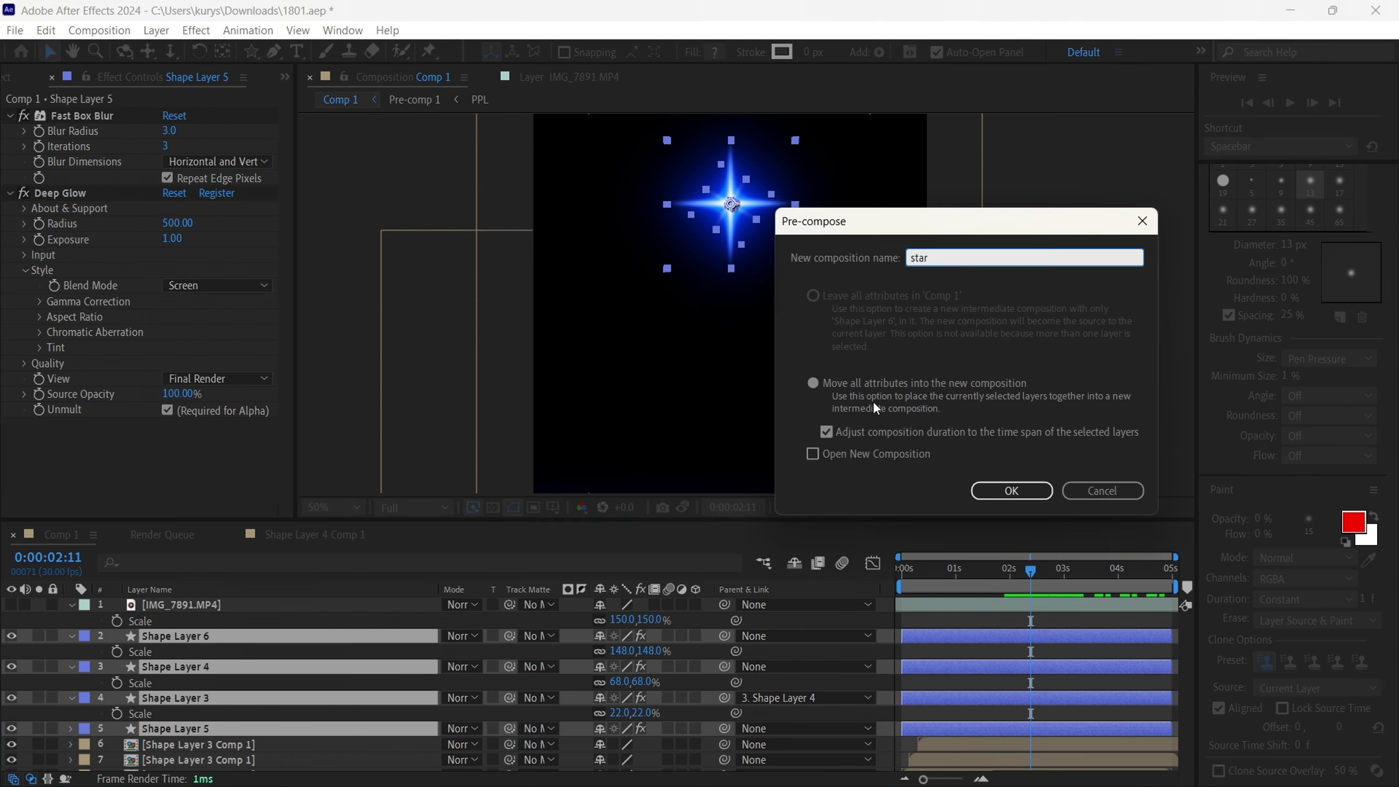
{"action": "left_click", "coordinate": [1011, 491]}
Step: Add a starting Position keyframe of 532, 2682 to the star composition just as the cone begins to rise
{"action": "scroll", "coordinate": [768, 456], "scroll_direction": "down", "scroll_amount": 2}
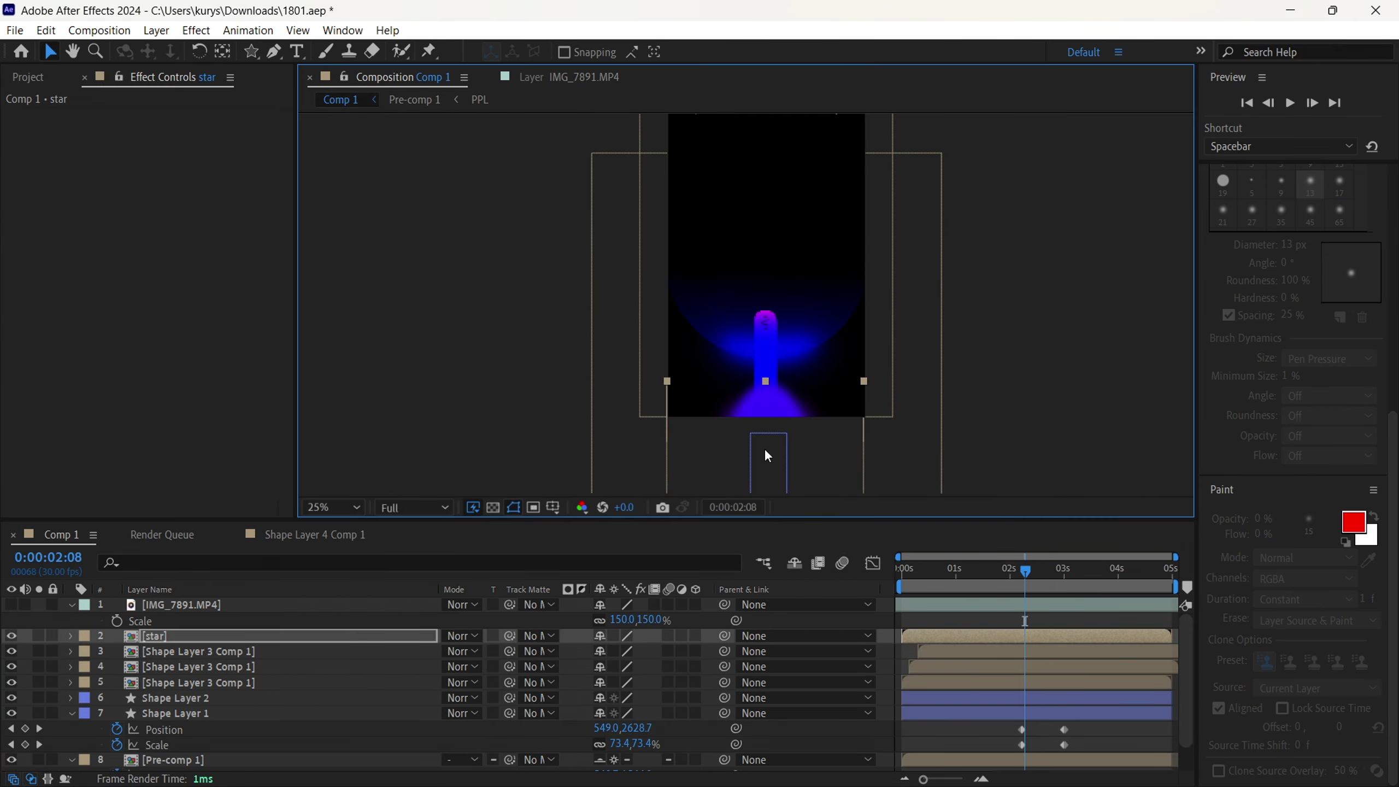
{"action": "key", "text": "alt+shift+p"}
{"action": "scroll", "coordinate": [1027, 637], "scroll_direction": "up", "scroll_amount": 3}
{"action": "left_click", "coordinate": [1037, 570]}
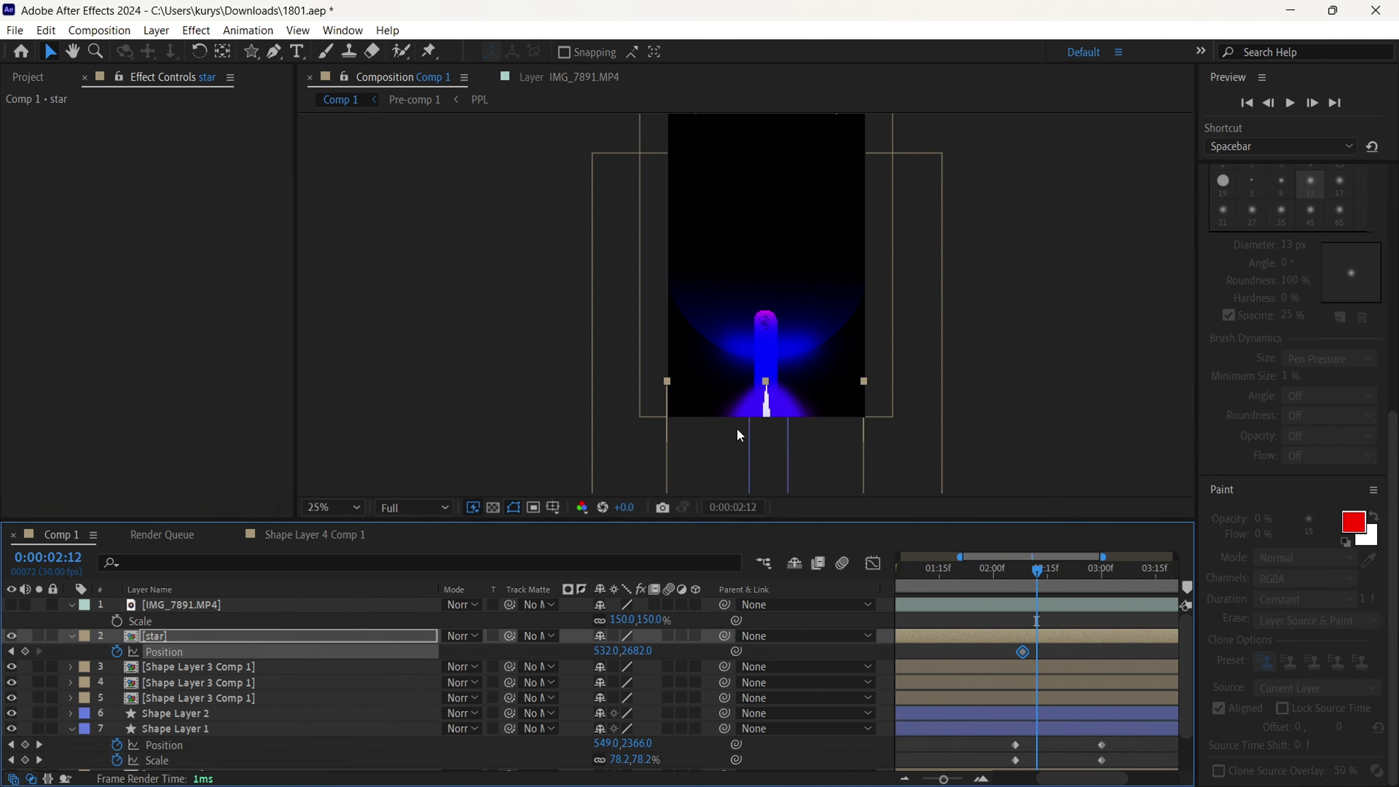
Step: At 0:00:03:01, raise the star composition to about 542.5, 937.5 so it sits centered on the cone's tip
{"action": "left_click_drag", "start_coordinate": [1040, 572], "coordinate": [1111, 576]}
{"action": "left_click_drag", "start_coordinate": [793, 428], "coordinate": [793, 119]}
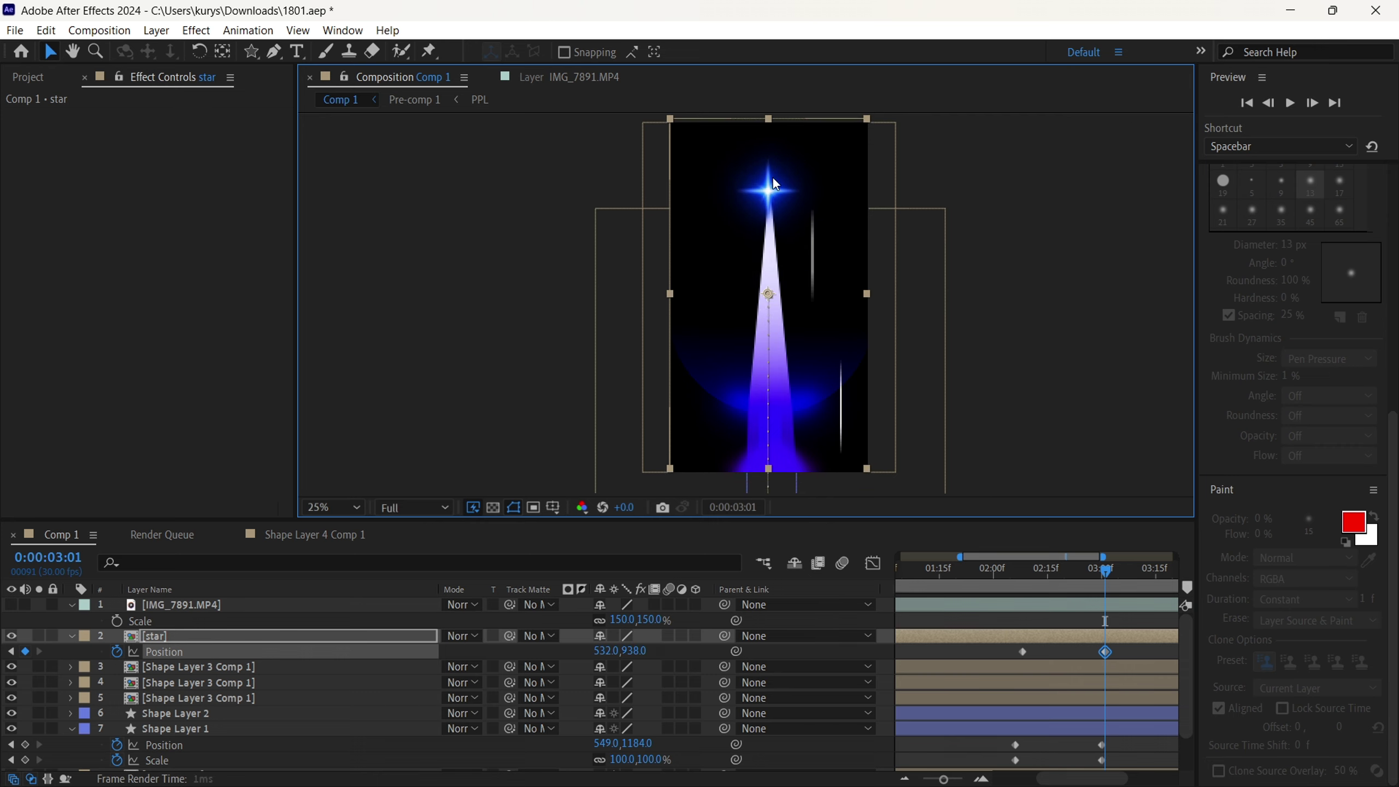
{"action": "scroll", "coordinate": [769, 173], "scroll_direction": "up", "scroll_amount": 6}
{"action": "left_click_drag", "start_coordinate": [741, 294], "coordinate": [773, 313]}
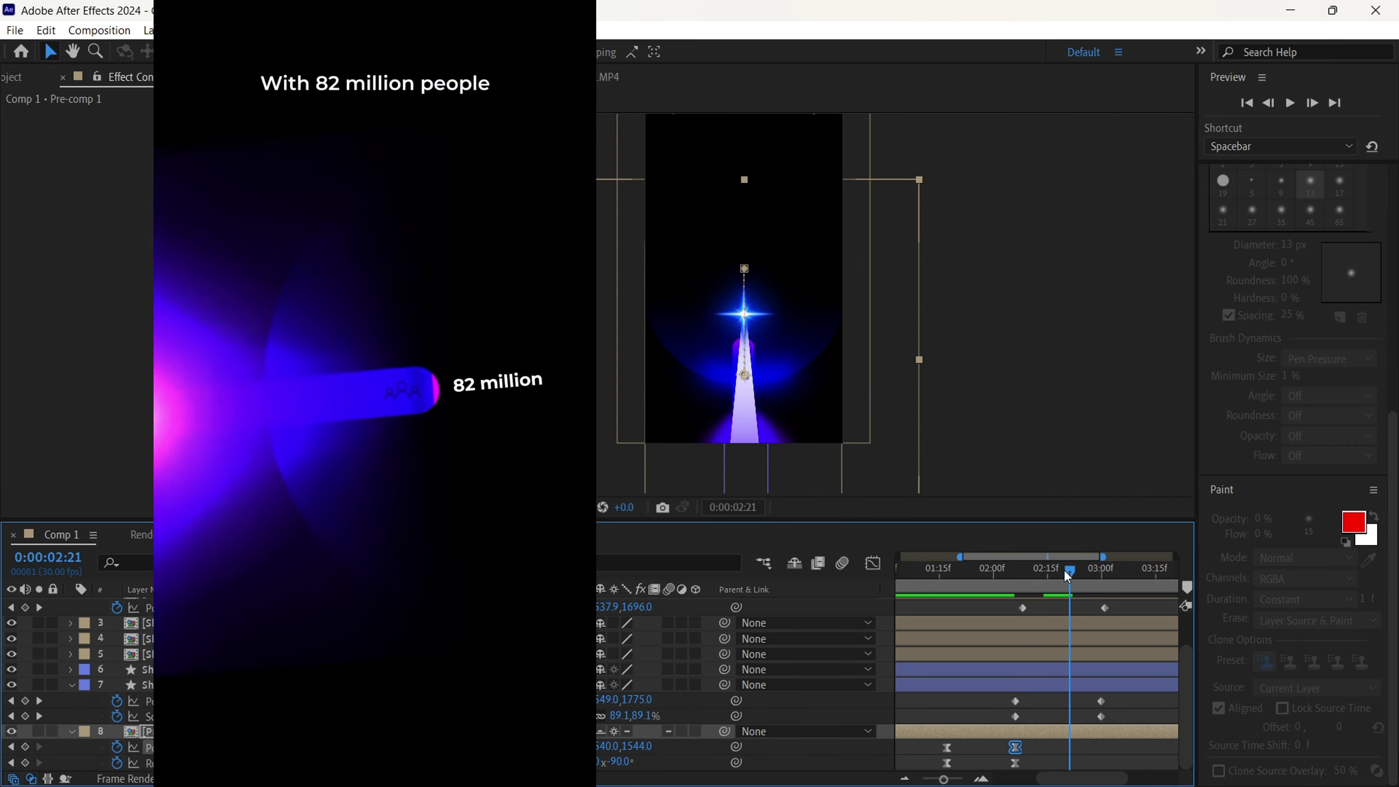
Step: Extend Pre-comp 1's Position animation with a pasted keyframe, lower it to 540, 2332 at 0:00:03:08, and preview the motion
{"action": "mouse_move", "coordinate": [1065, 570]}
{"action": "left_mouse_down"}
{"action": "mouse_move", "coordinate": [1040, 572]}
{"action": "mouse_move", "coordinate": [1088, 573]}
{"action": "left_mouse_up"}
{"action": "key", "text": "ctrl+v"}
{"action": "left_click_drag", "start_coordinate": [807, 393], "coordinate": [809, 535]}
{"action": "left_click_drag", "start_coordinate": [1093, 748], "coordinate": [1131, 748]}
{"action": "left_click", "coordinate": [958, 569]}
{"action": "key", "text": "space"}
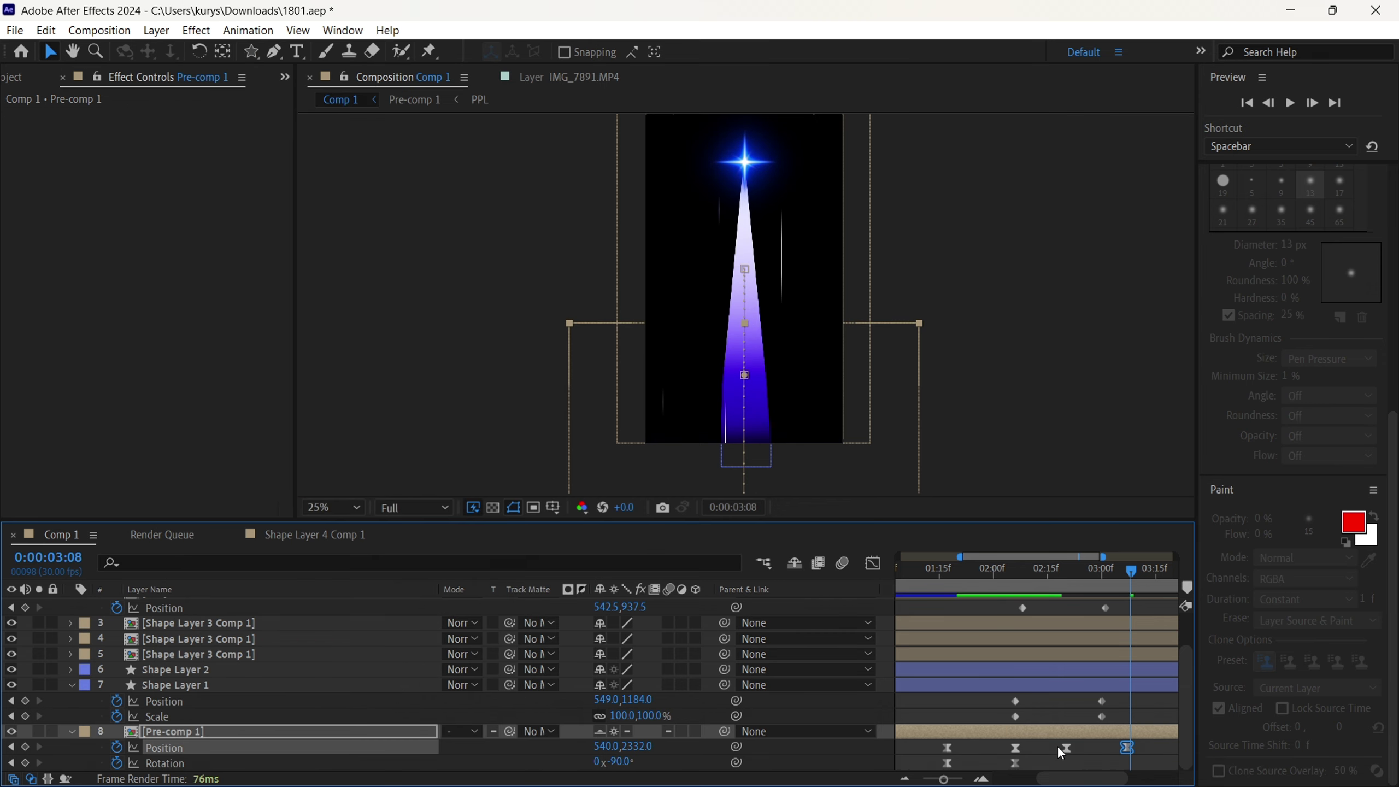
{"action": "left_click", "coordinate": [1052, 579]}
{"action": "left_click", "coordinate": [1052, 749]}
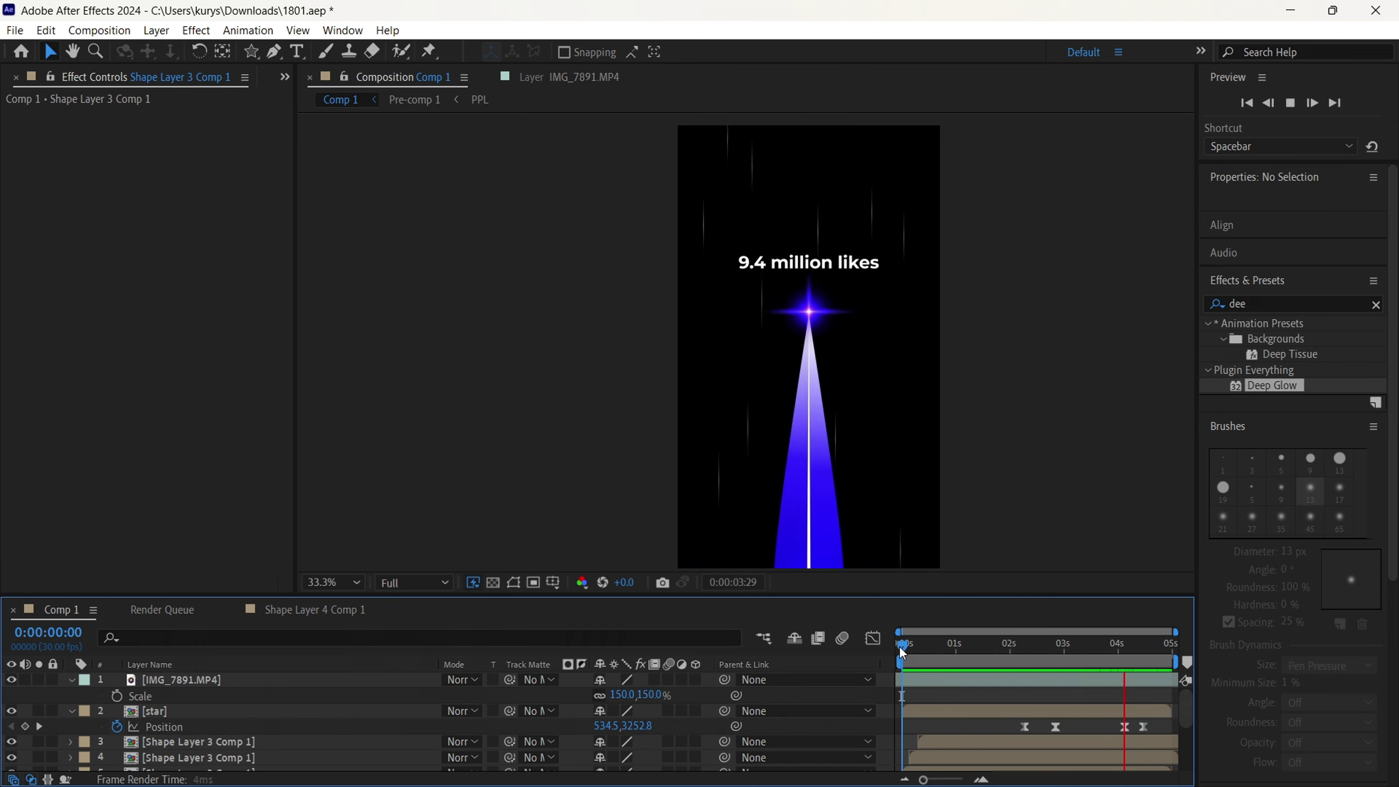
Step: Stop the playback, go to the end of the timeline at 0:00:04:29 and hide the IMG_7891.MP4 reference layer
{"action": "key", "text": "space"}
{"action": "left_click_drag", "start_coordinate": [902, 652], "coordinate": [1172, 650]}
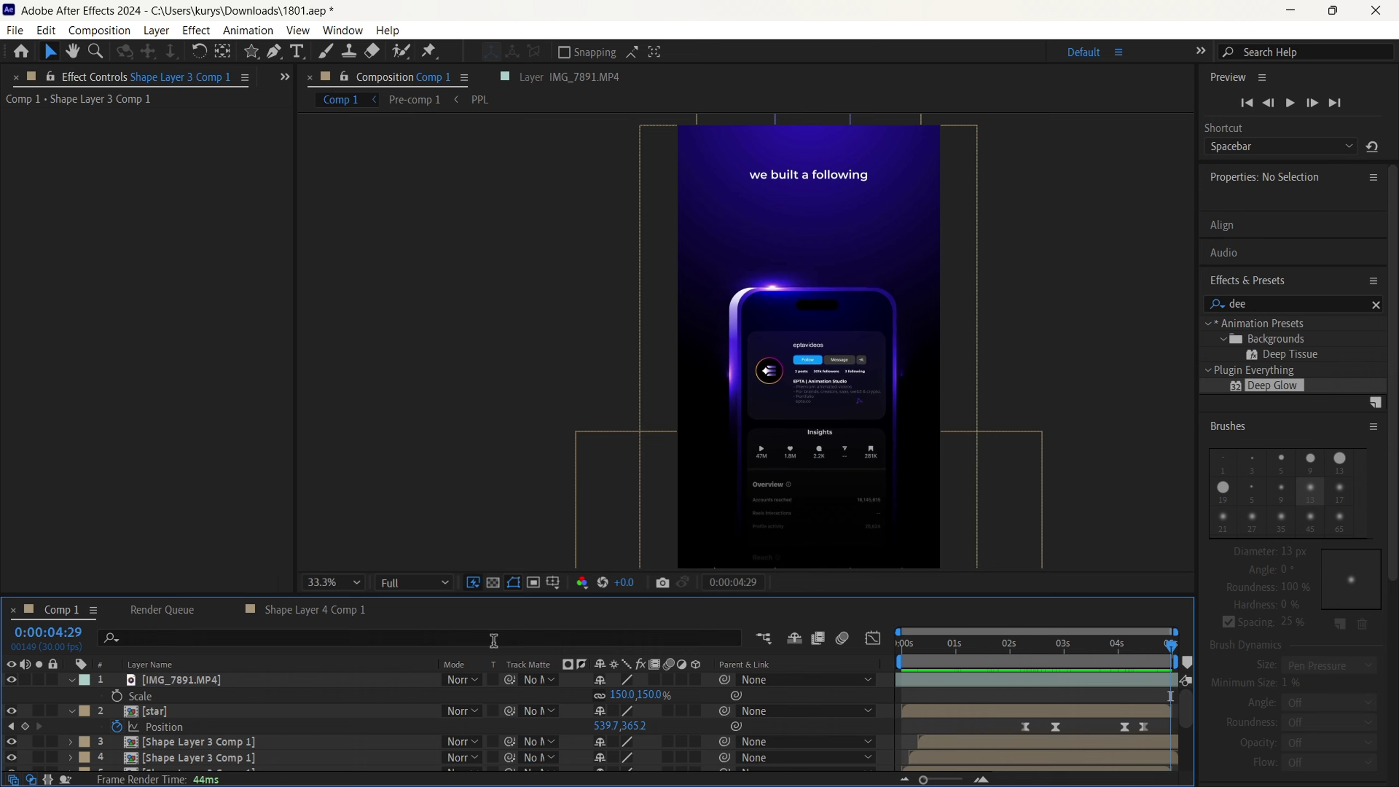
{"action": "left_click", "coordinate": [11, 681]}
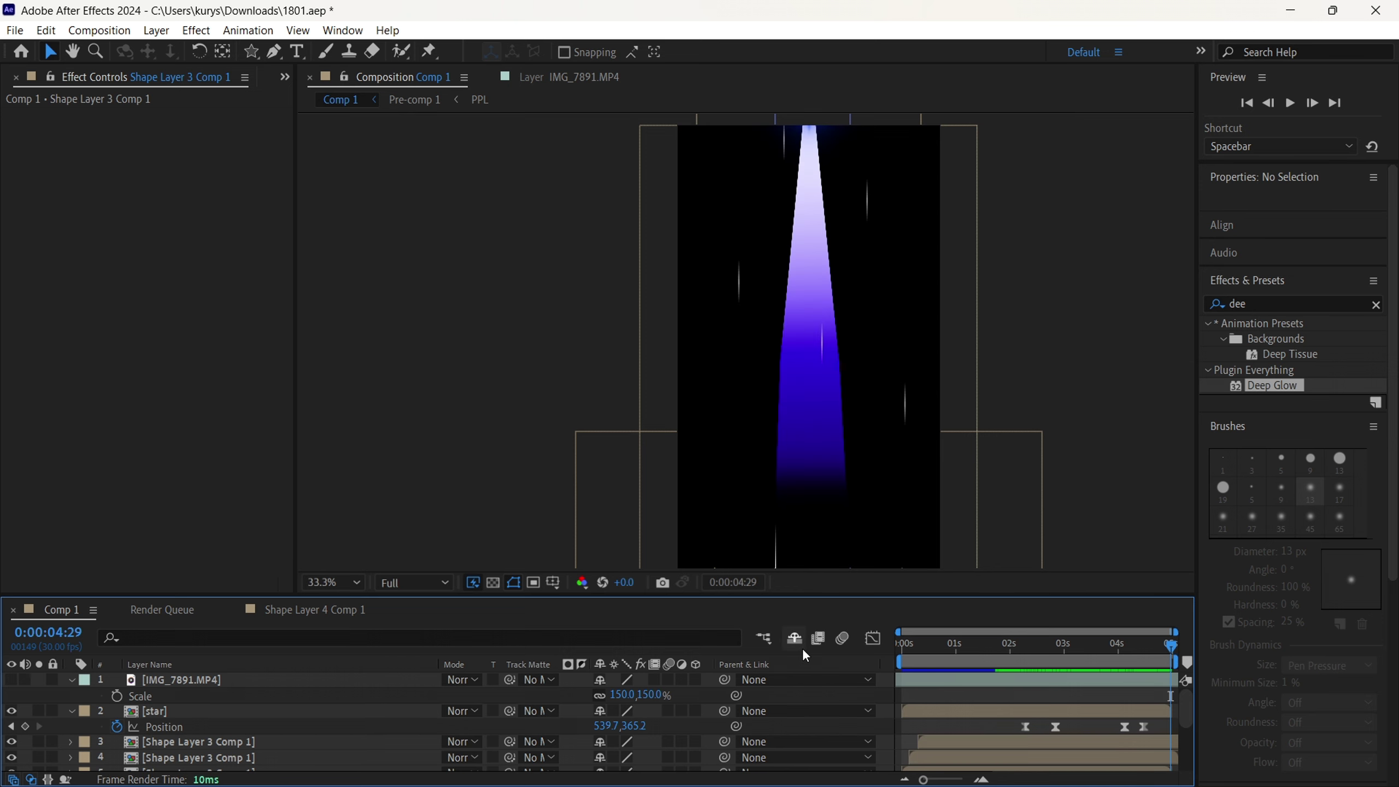
Step: Preview the finished animation from the start of the composition without the reference footage
{"action": "left_click_drag", "start_coordinate": [1078, 660], "coordinate": [857, 641]}
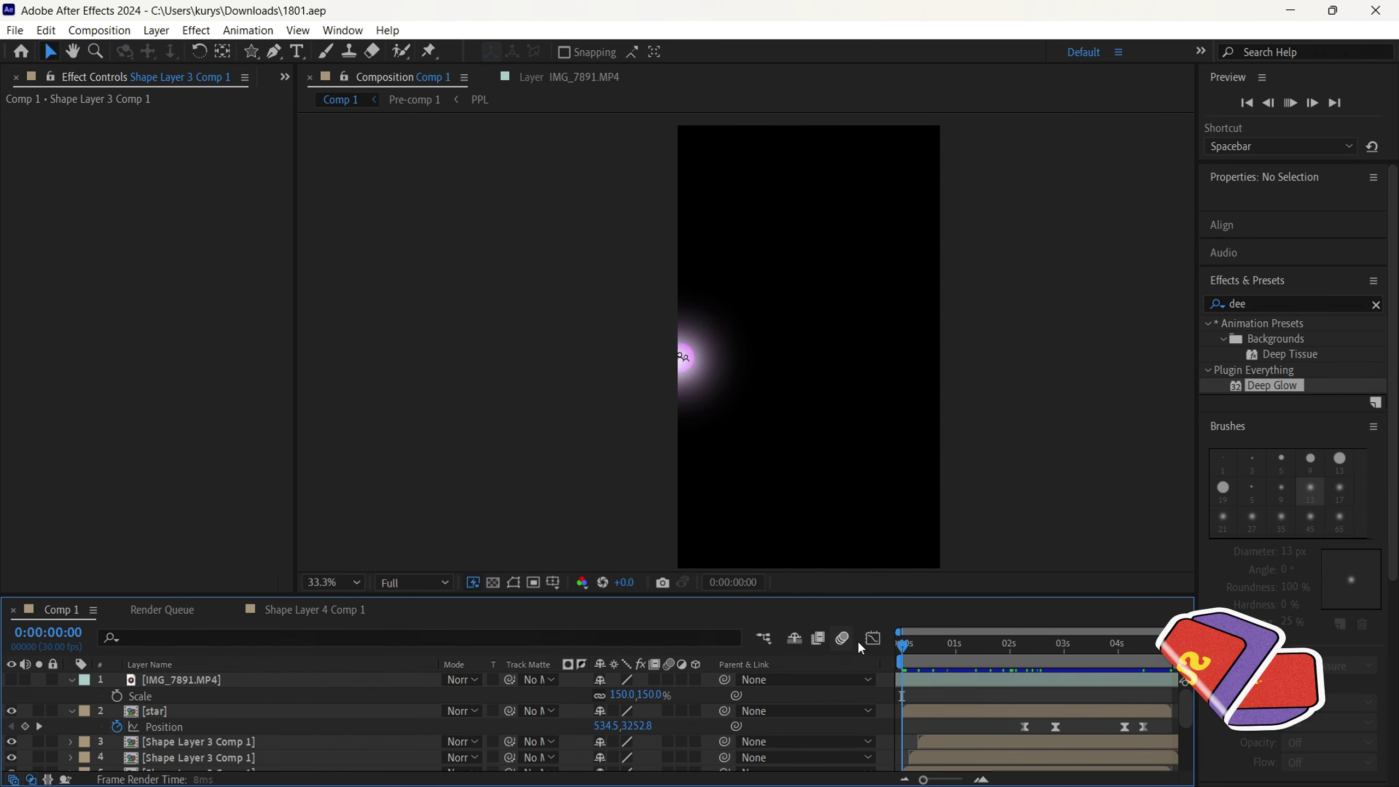
{"action": "key", "text": "space"}
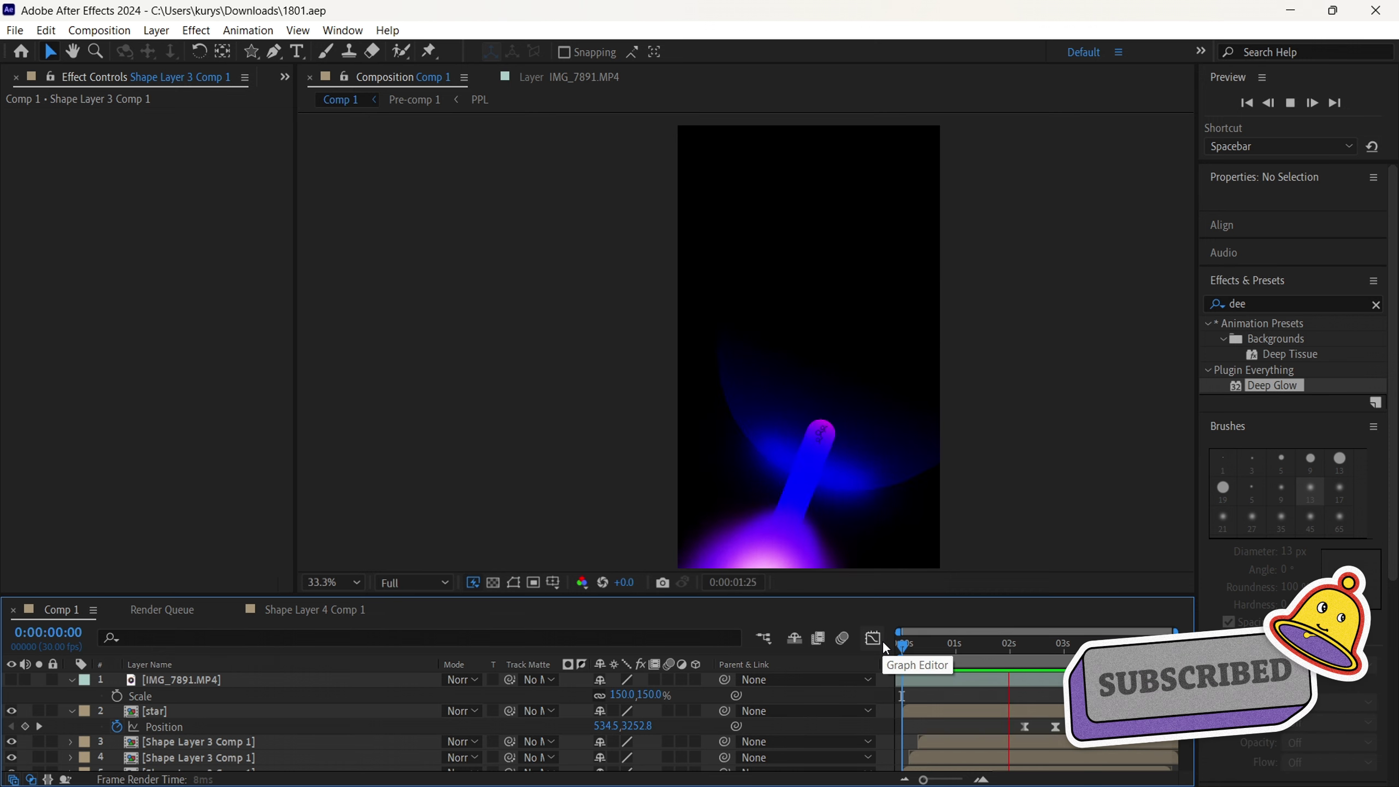
{"action": "key", "text": "space"}
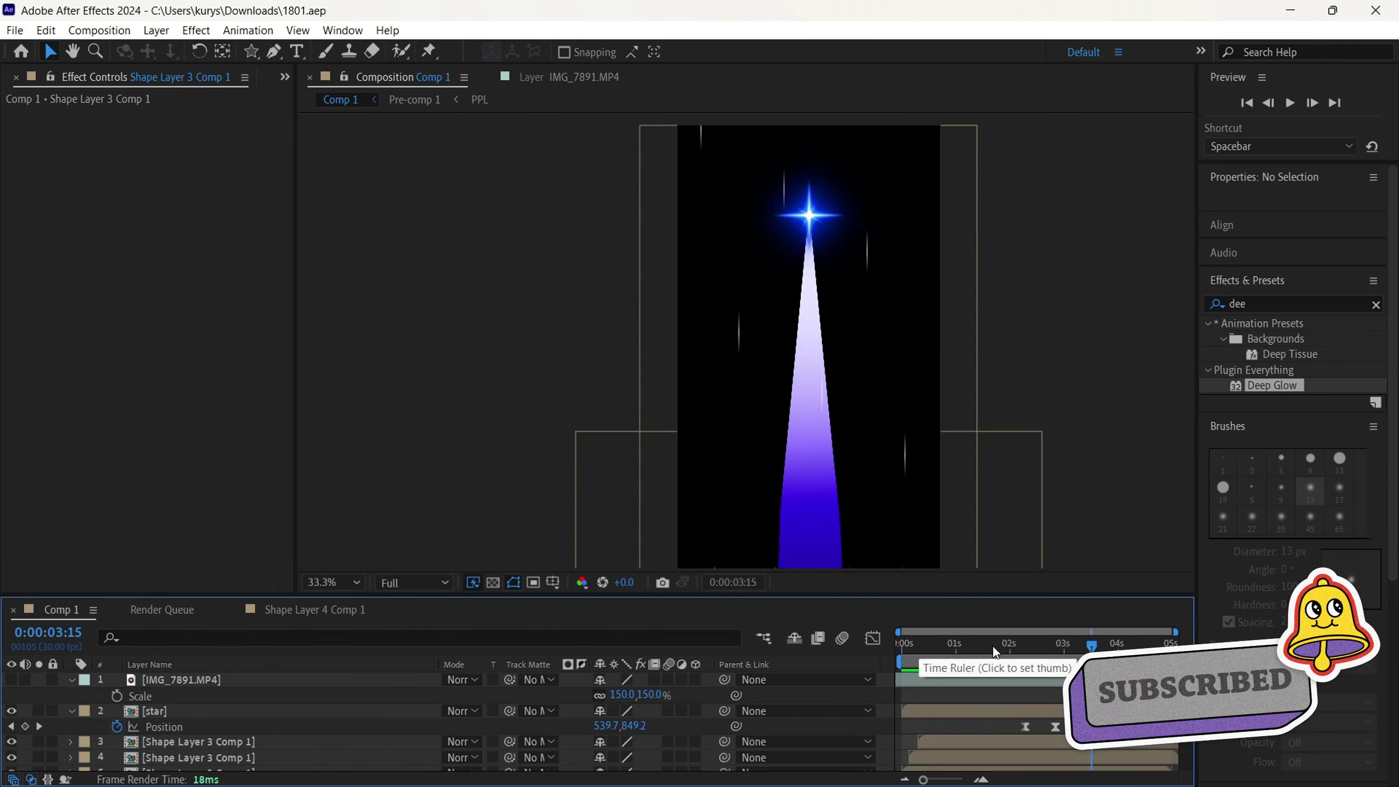